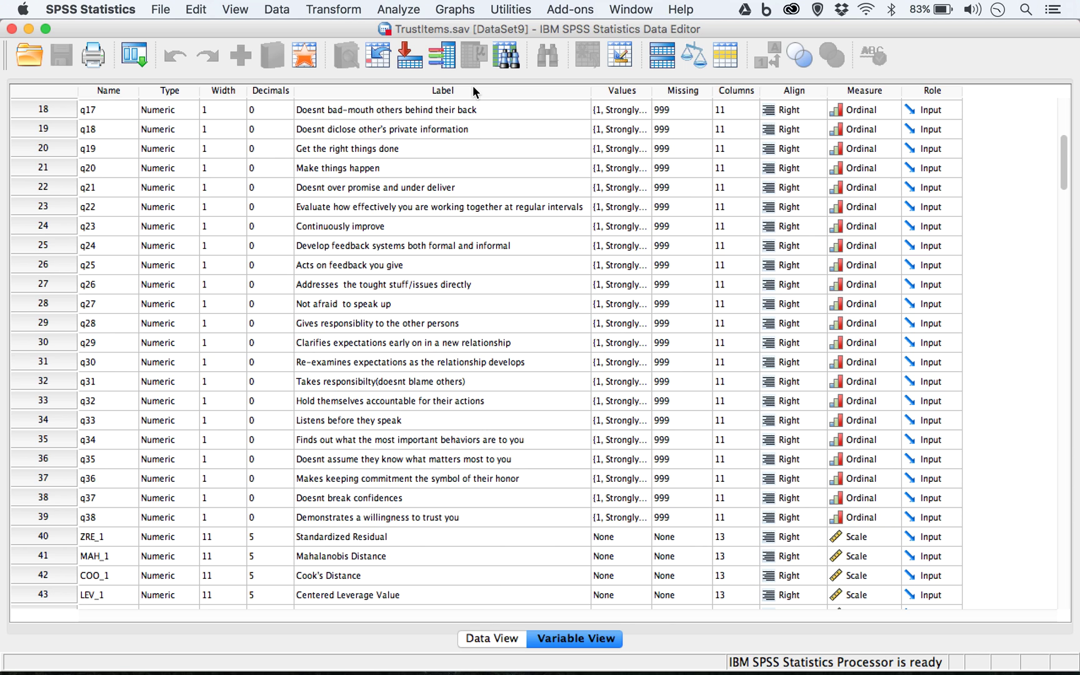
- Start a dimension-reduction factor analysis and reset its setup to clear the previously chosen variables
left_click(414, 7)
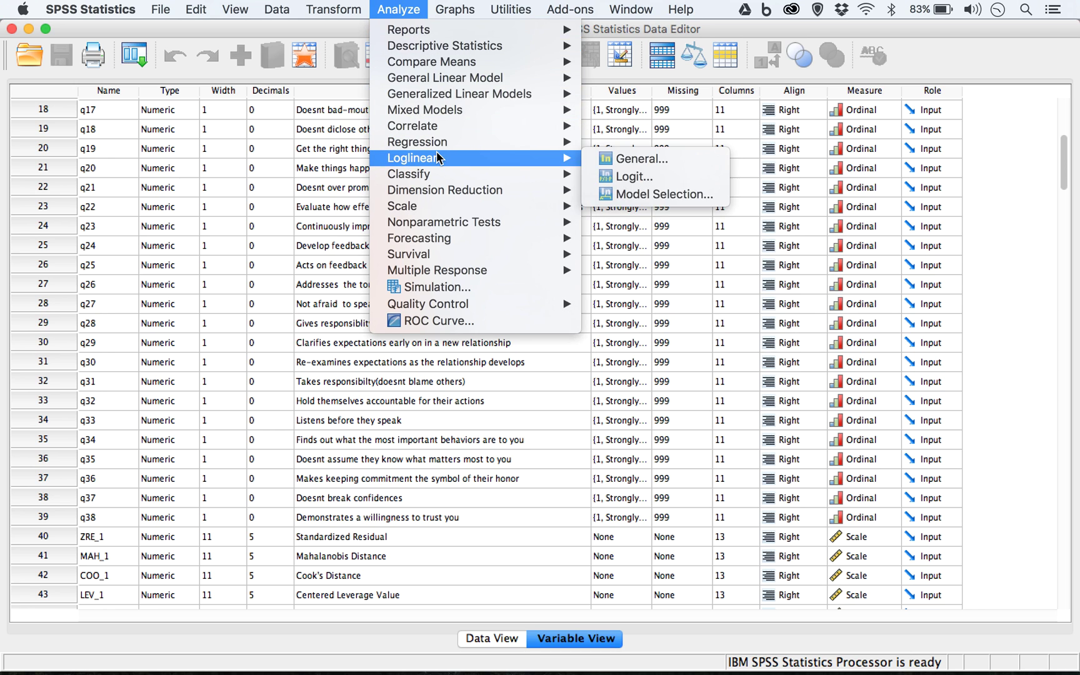
mouse_move(447, 200)
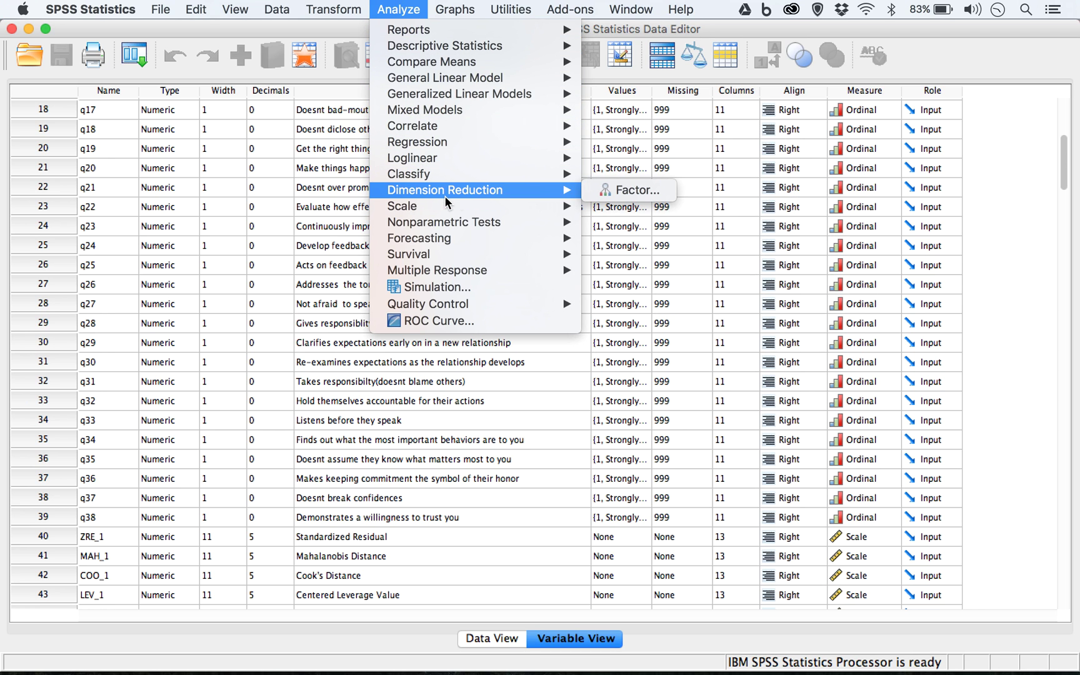
left_click(619, 190)
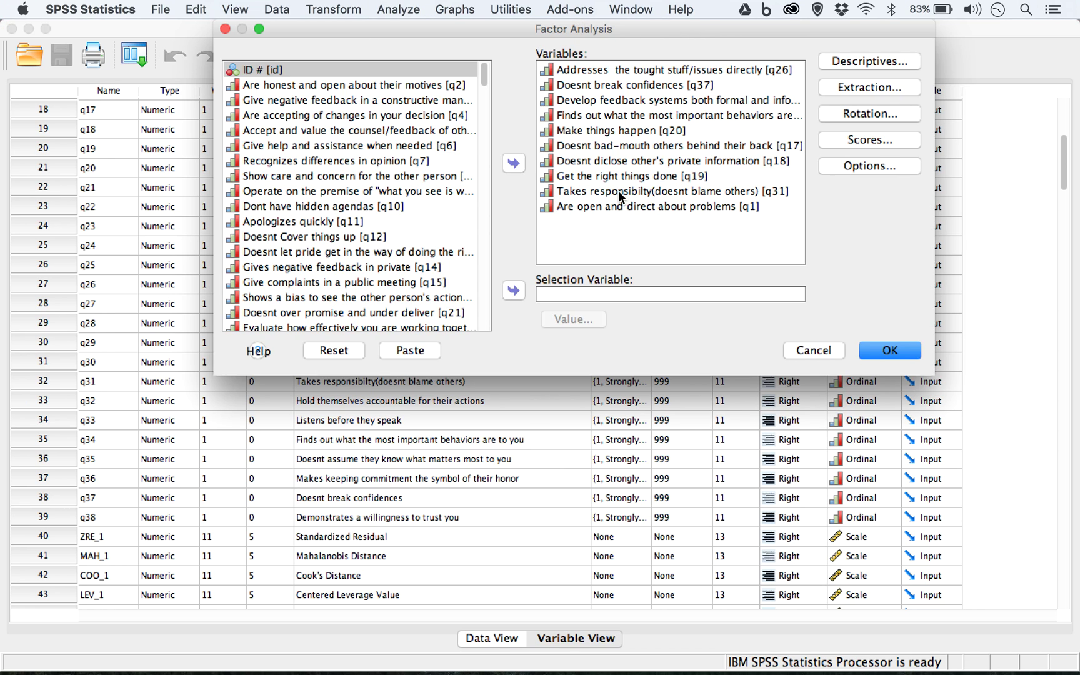
left_click(605, 72)
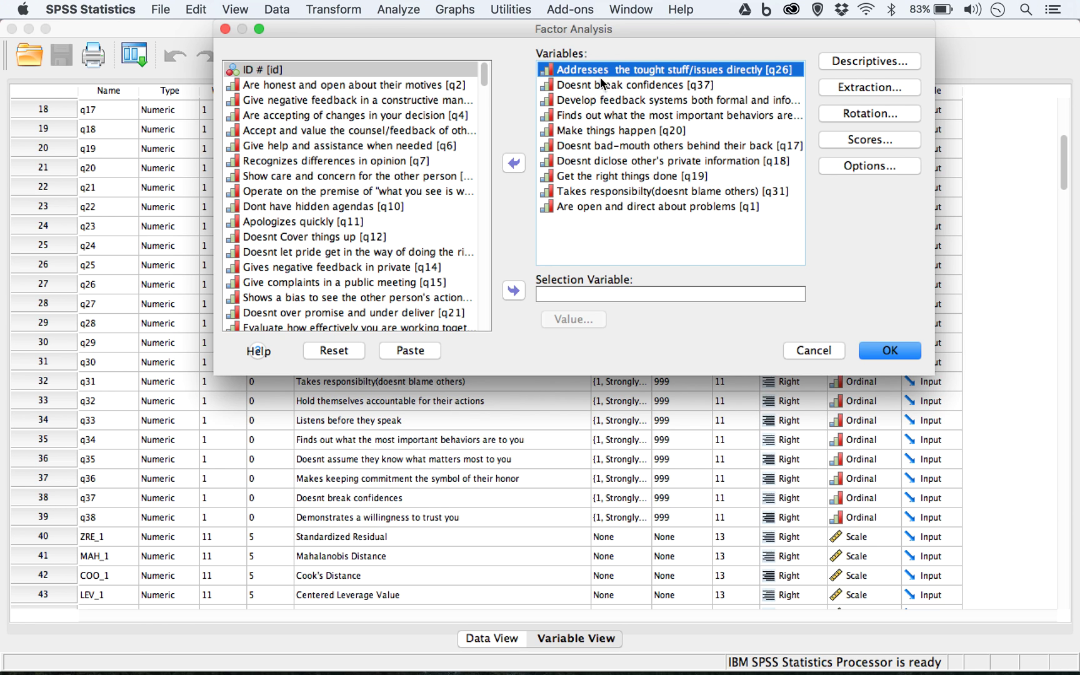
left_click(336, 352)
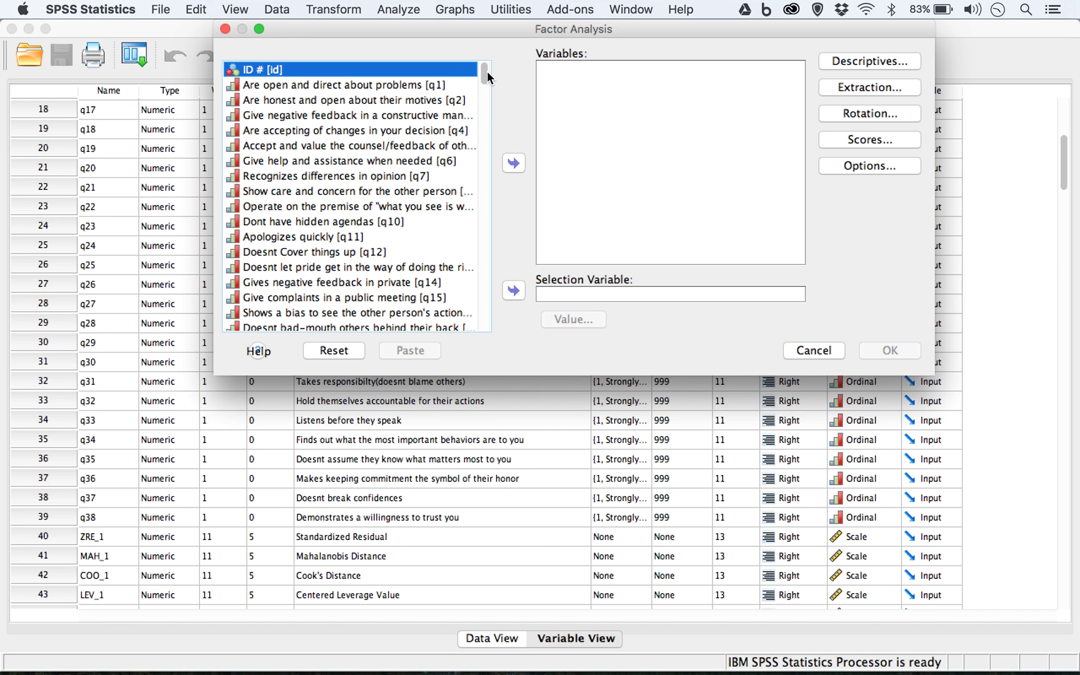
- Add all the trust items from q1 through q38 as the factor analysis variables
left_click(434, 85)
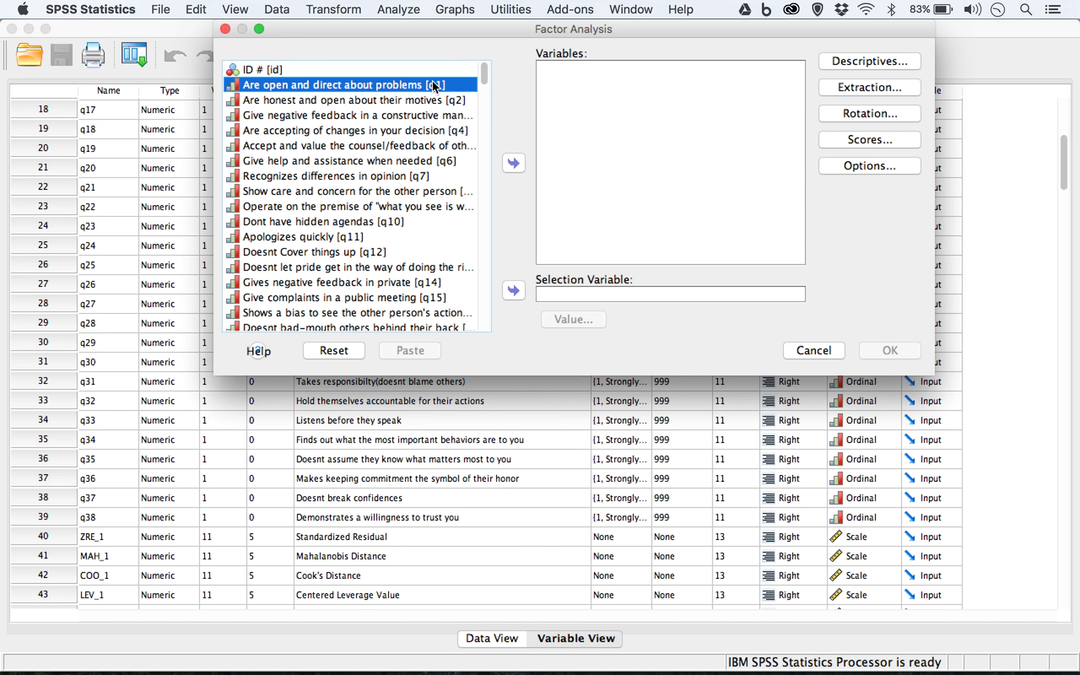
left_click_drag(481, 81, 488, 116)
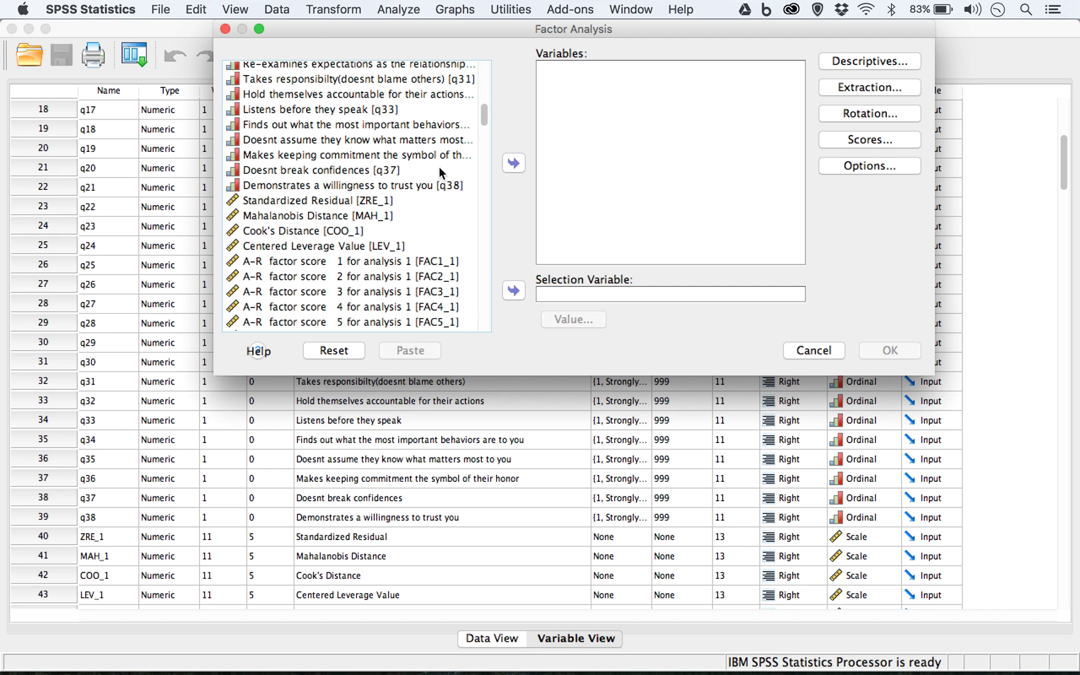
left_click(436, 184, "shift")
left_click(513, 163)
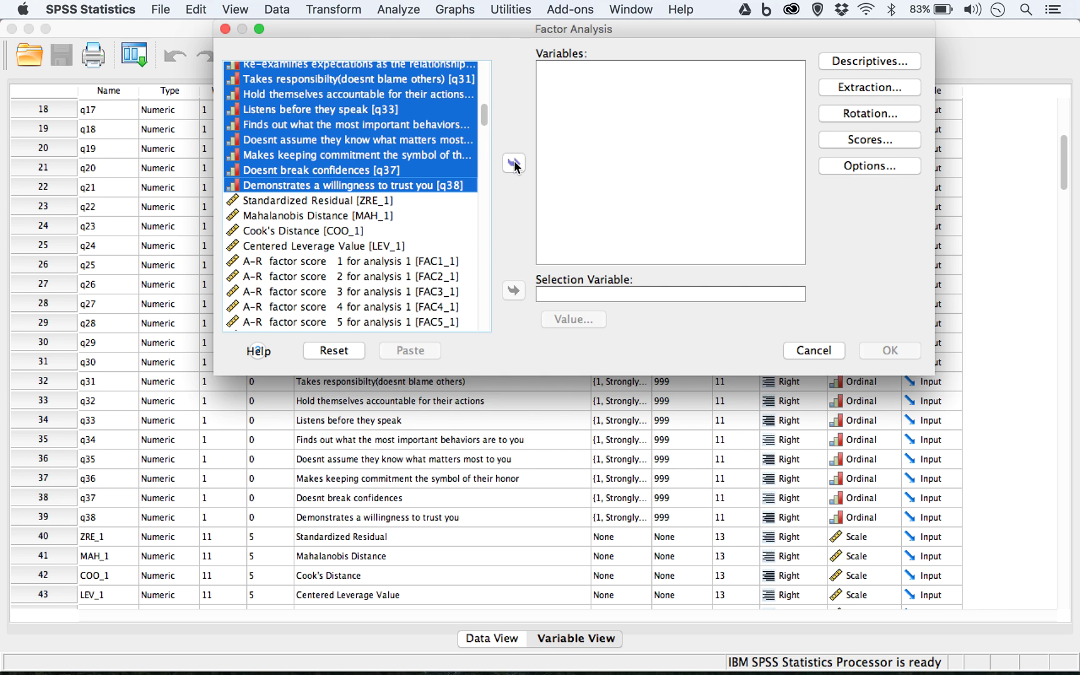
- Request univariate descriptives plus correlation coefficients, significance levels, determinant, KMO and Bartlett's test, inverse, reproduced and anti-image matrices
left_click(859, 60)
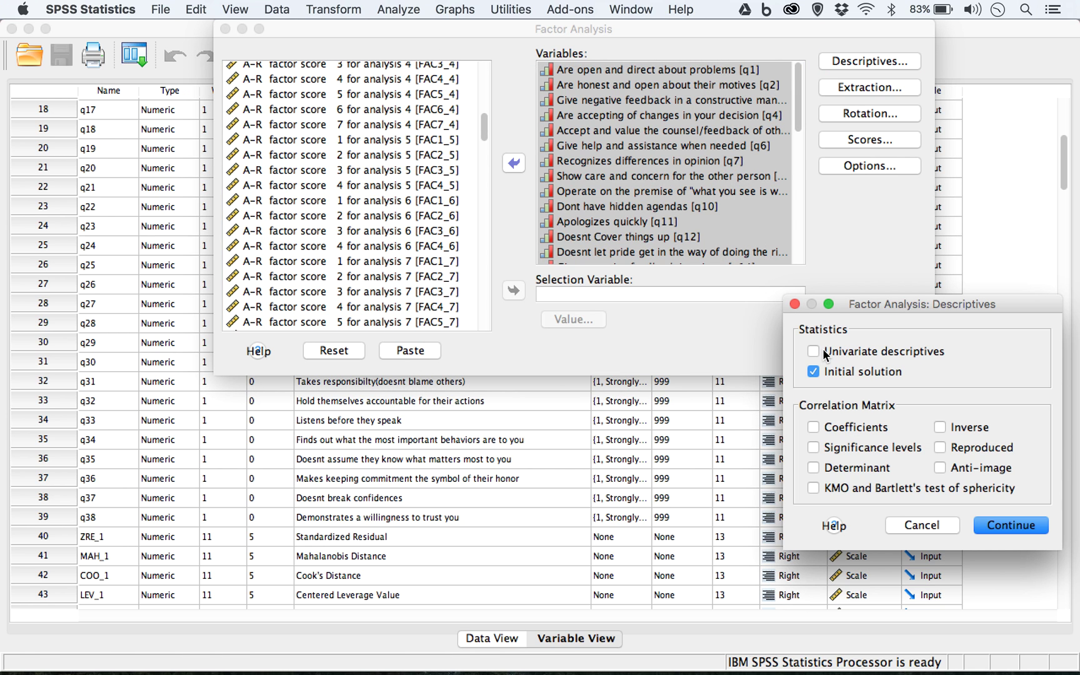
left_click(858, 427)
left_click(859, 448)
left_click(858, 468)
left_click(862, 488)
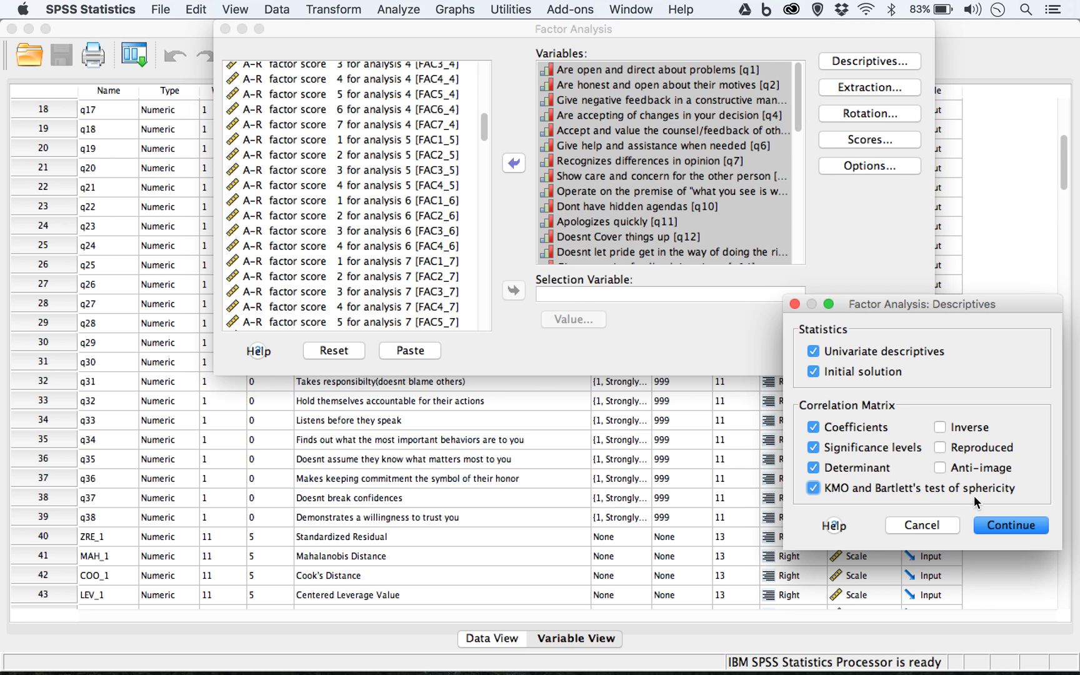
left_click(961, 430)
left_click(960, 450)
left_click(965, 470)
left_click(1011, 526)
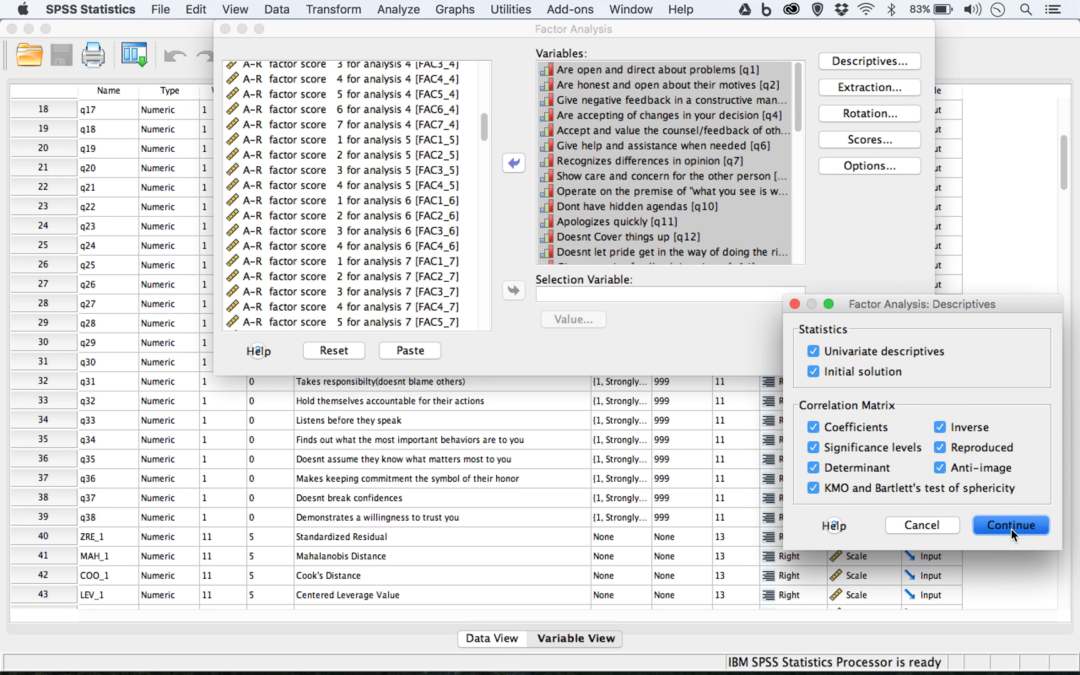
- Add a scree plot to the extraction output, keeping principal components as the method and eigenvalues greater than 1
left_click(863, 89)
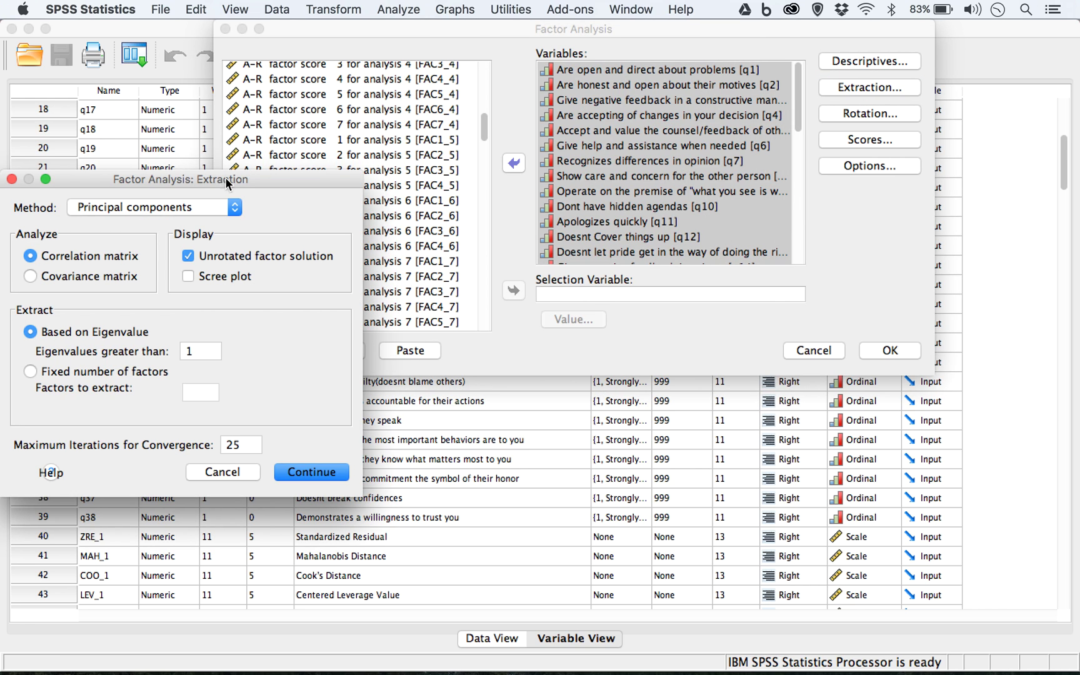
left_click_drag(221, 180, 492, 65)
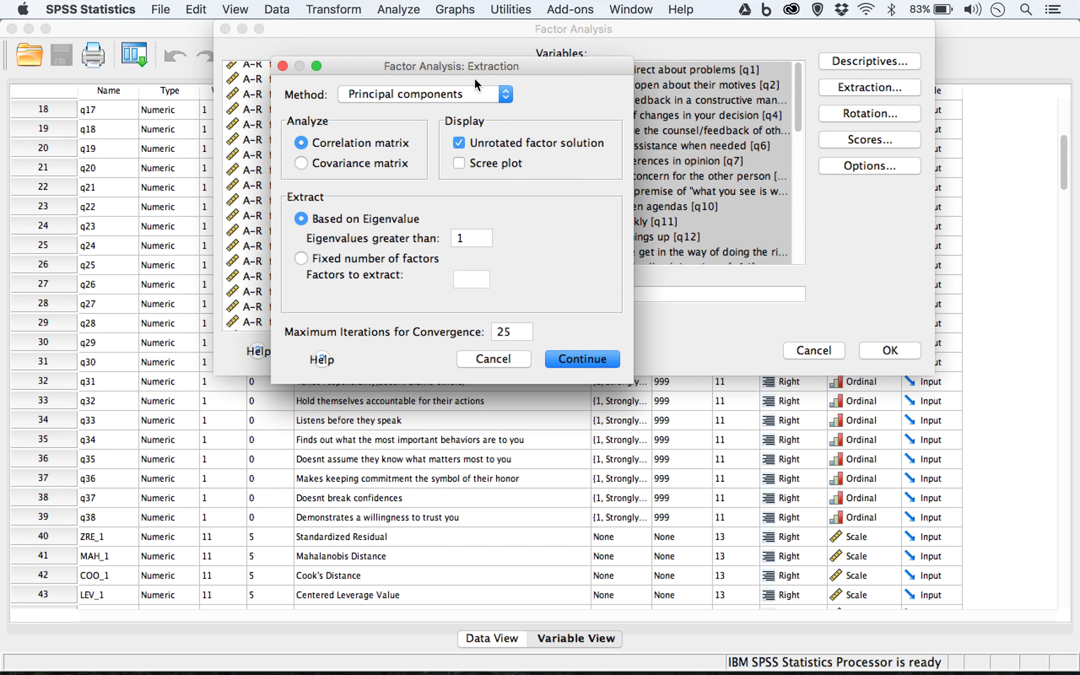
left_click(463, 90)
left_click(449, 95)
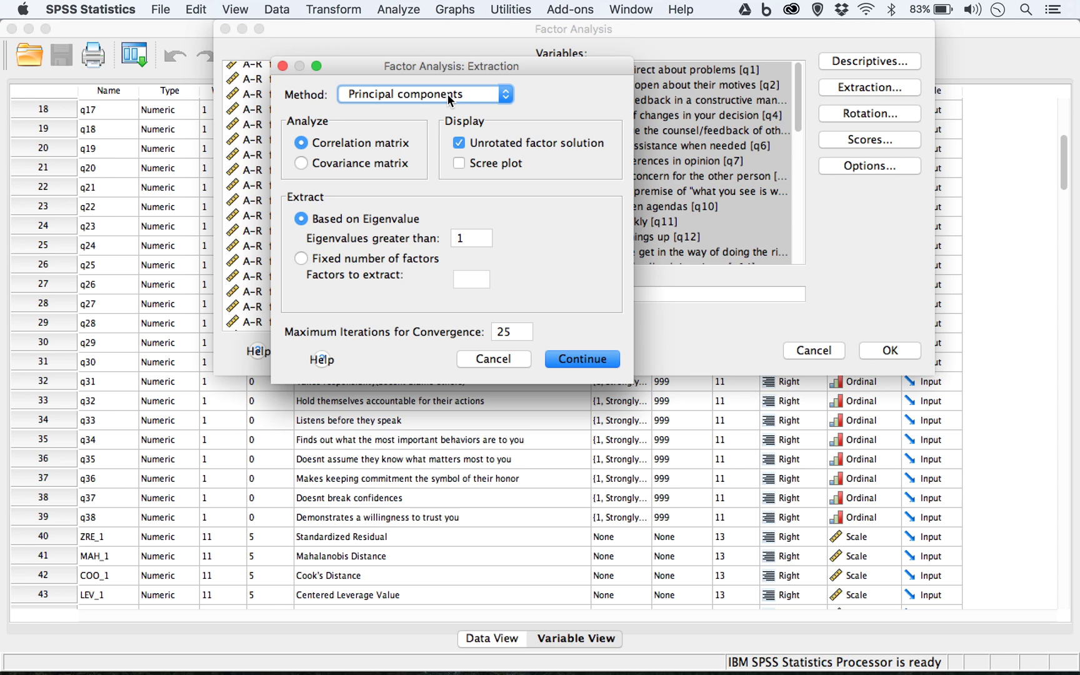
left_click(460, 162)
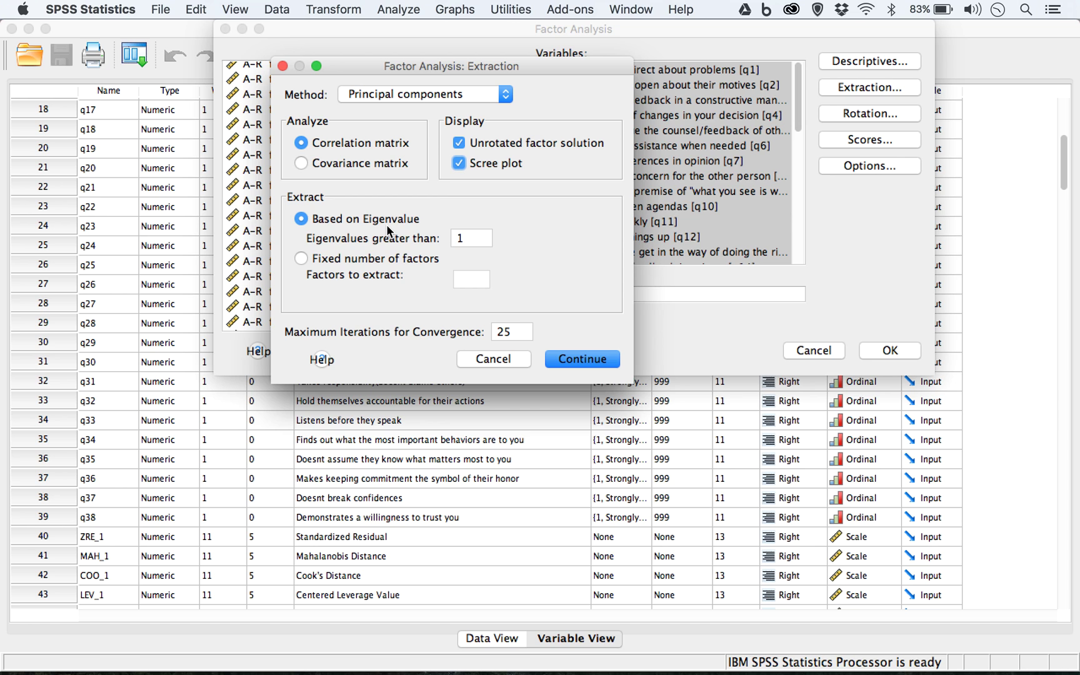
left_click(561, 362)
- Set the rotation method to Promax with Kappa 4 and include loading plots, keeping 25 maximum iterations
left_click(887, 114)
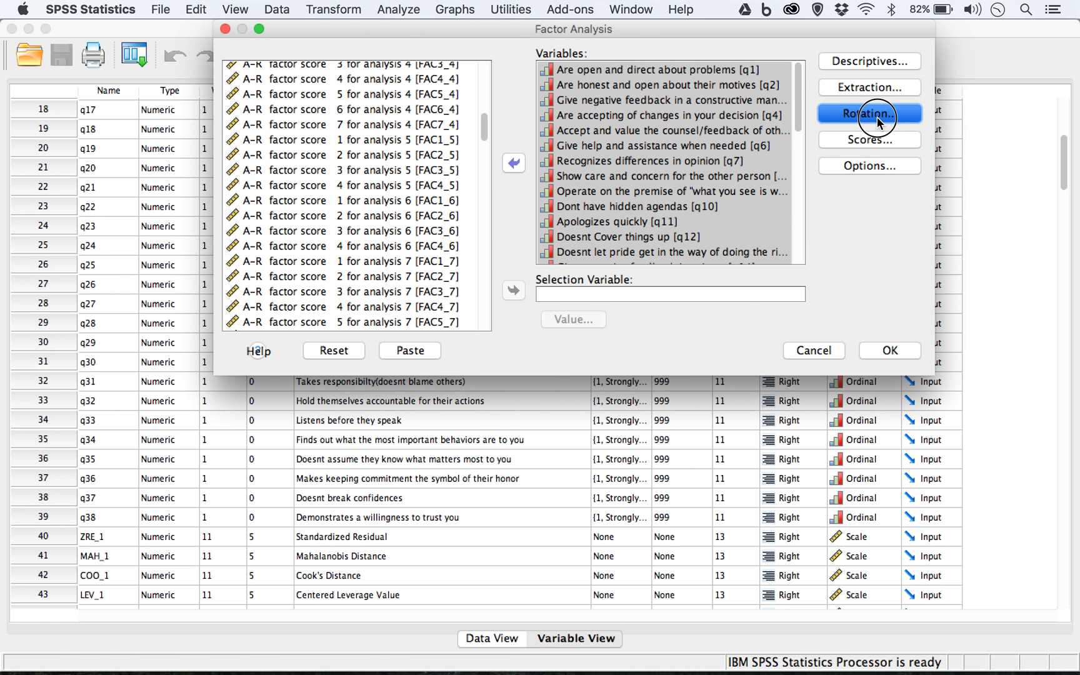
left_click_drag(128, 212, 342, 115)
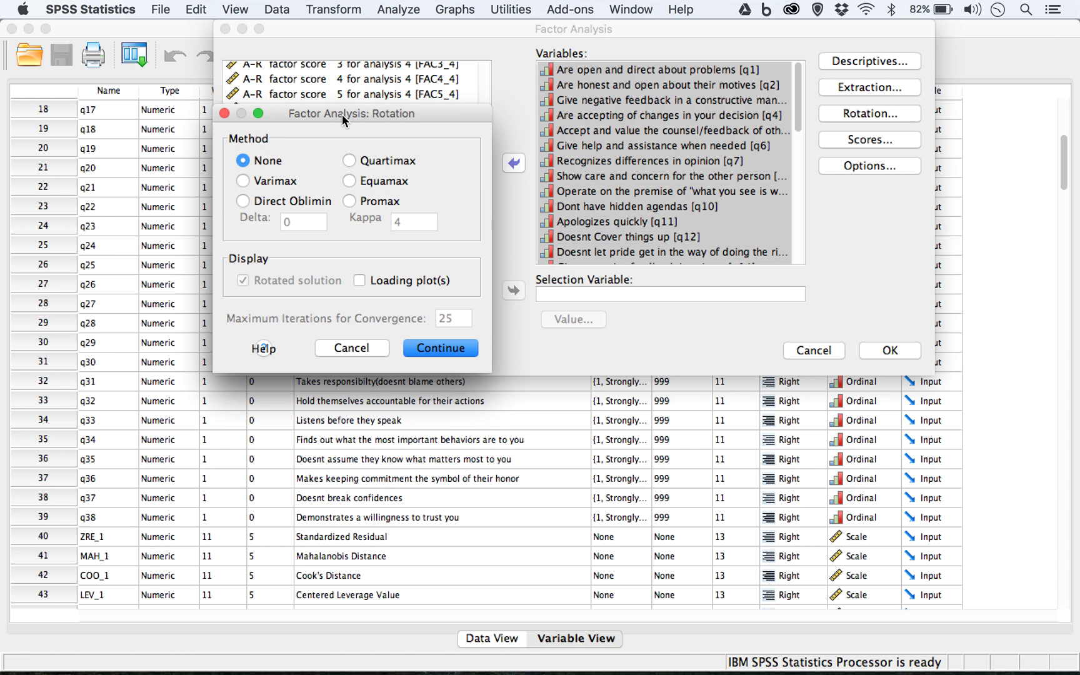
left_click(348, 201)
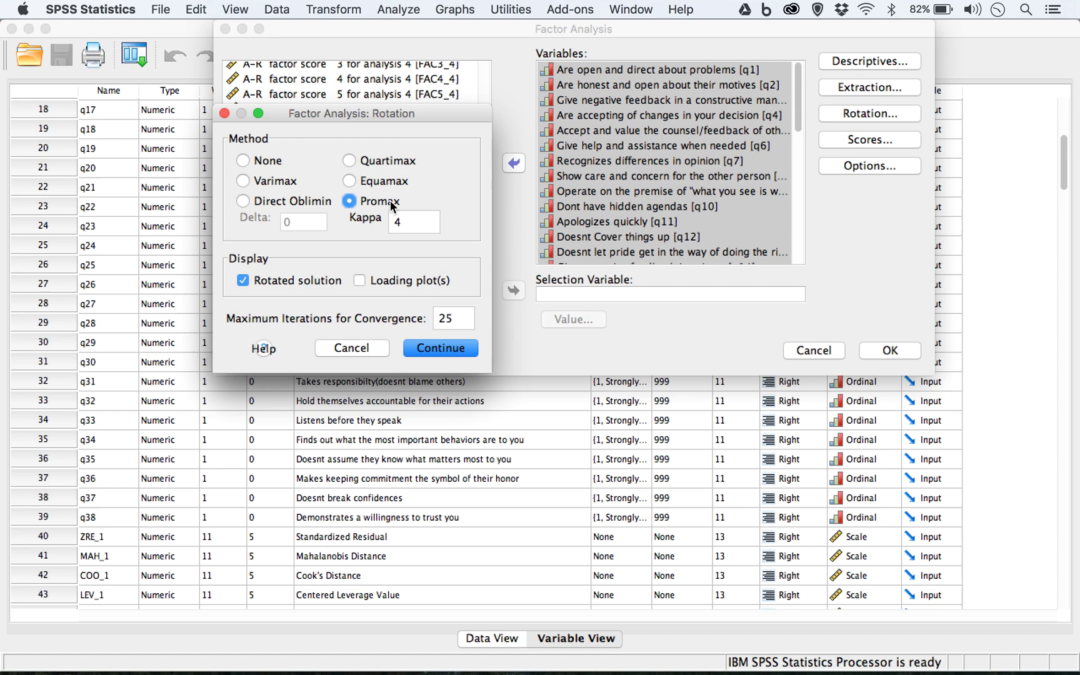
left_click(360, 281)
left_click(454, 326)
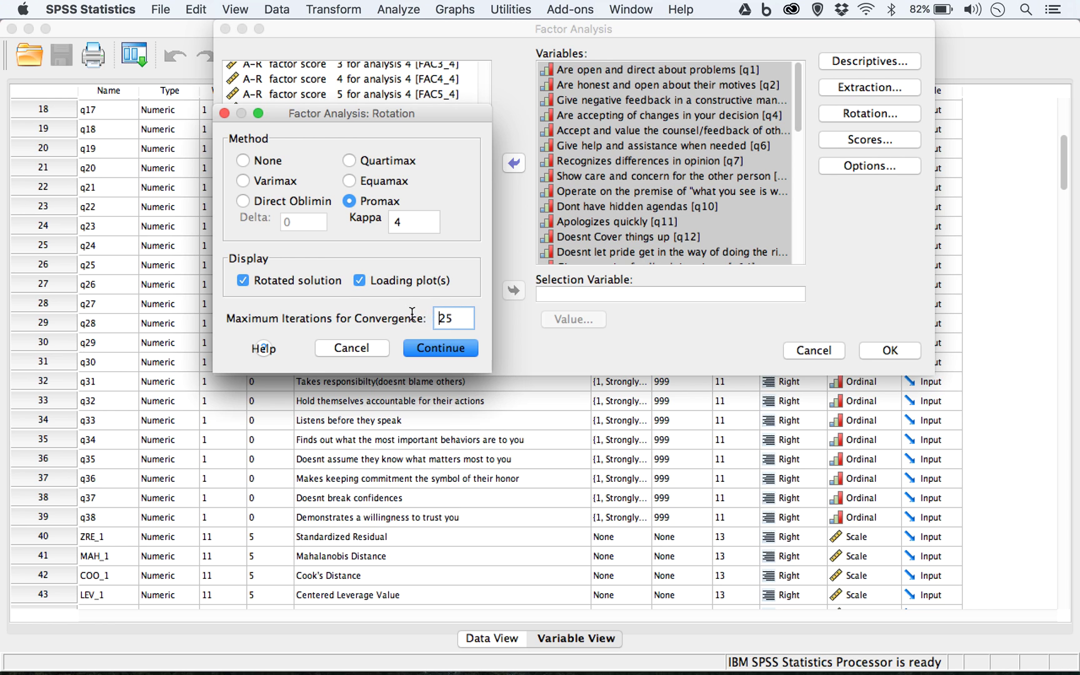
left_click(440, 351)
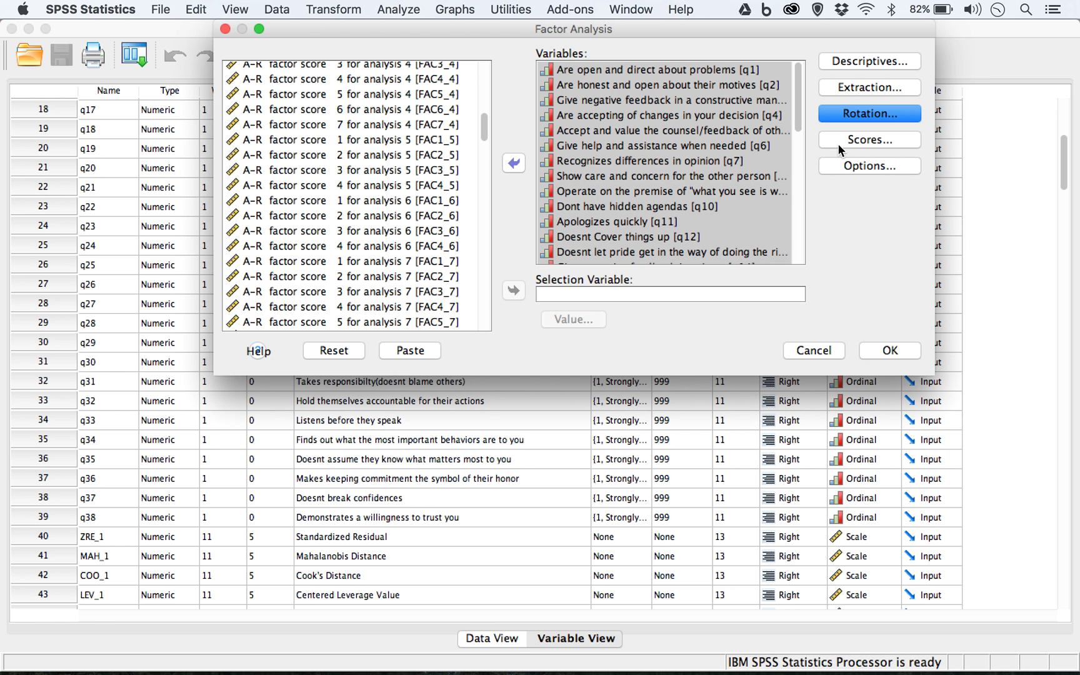
- Save the factor scores as variables using the Anderson-Rubin method and display the factor score coefficient matrix
left_click(839, 142)
left_click_drag(217, 238, 546, 114)
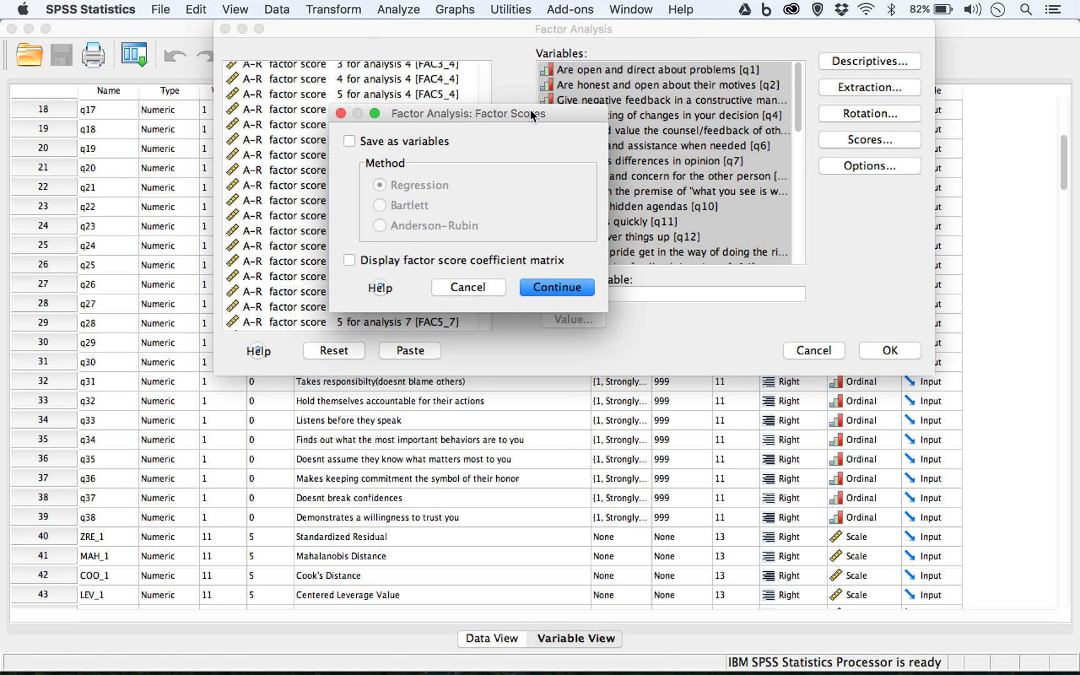
left_click(396, 142)
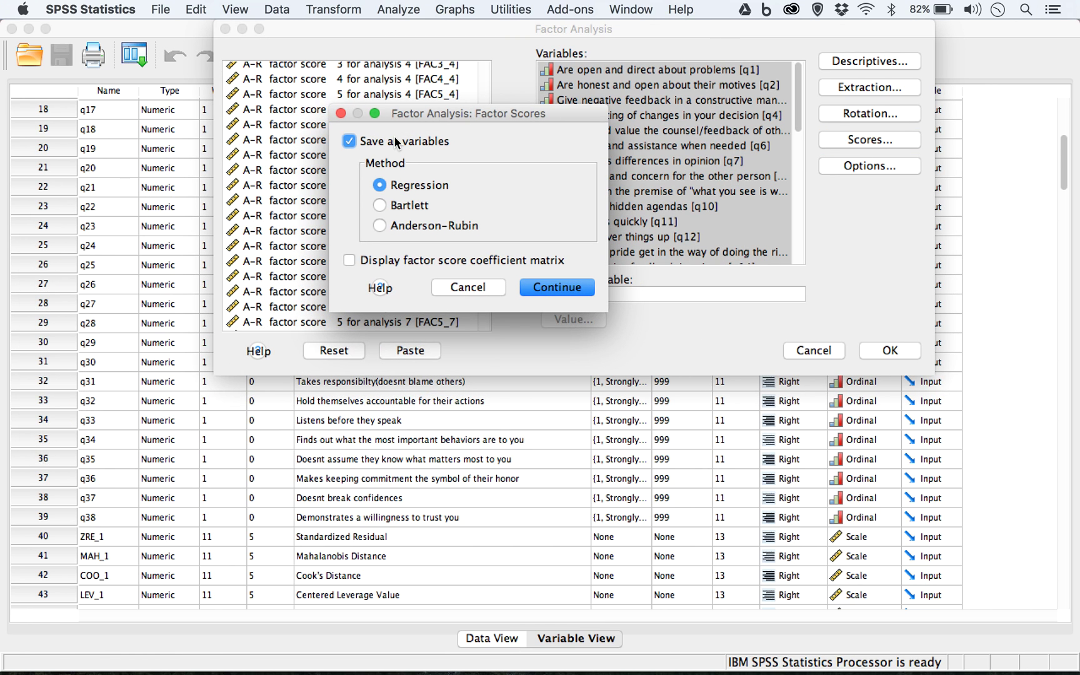
left_click(391, 227)
left_click(459, 261)
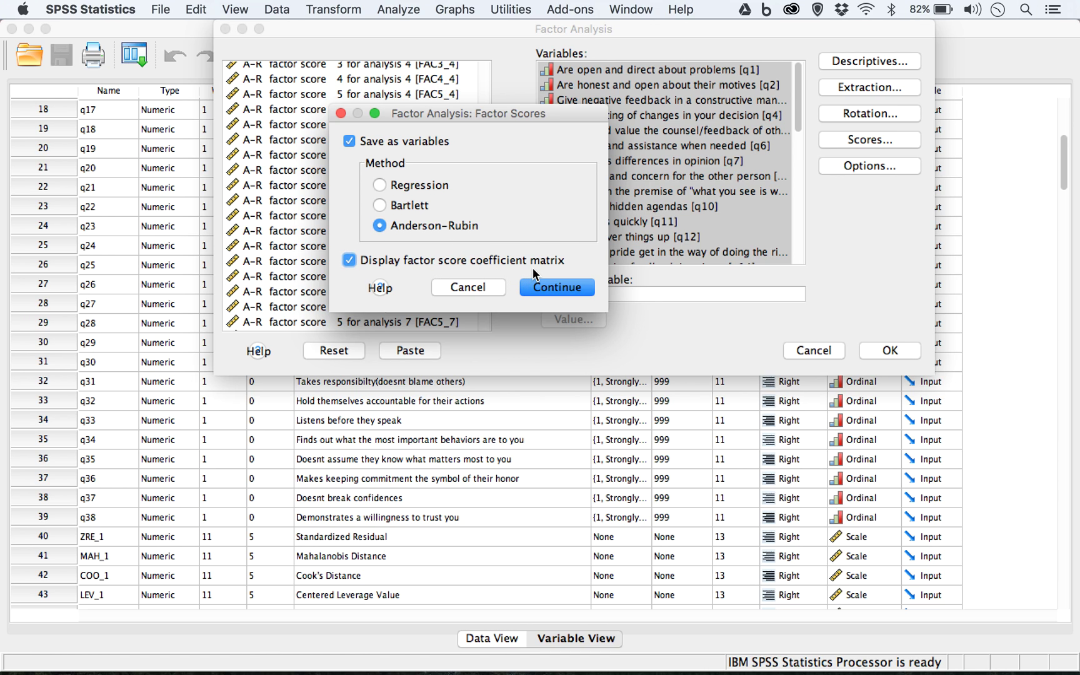
left_click(563, 288)
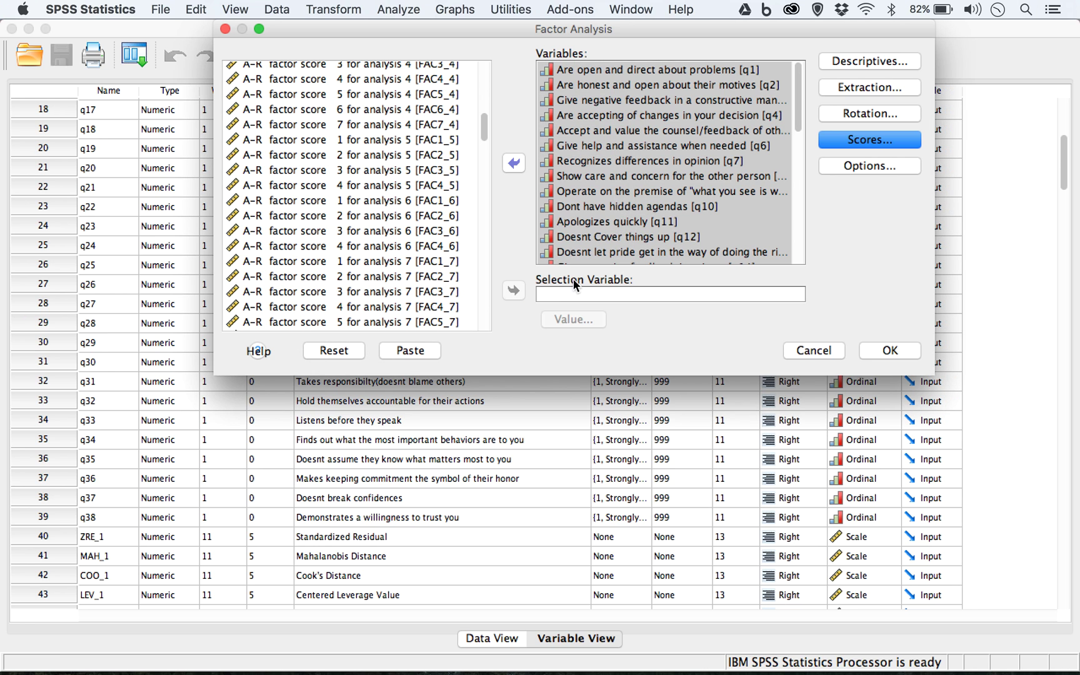
- Sort coefficients by size, suppress those with an absolute value below .30, and run the factor analysis
left_click(864, 166)
left_click_drag(253, 213, 517, 76)
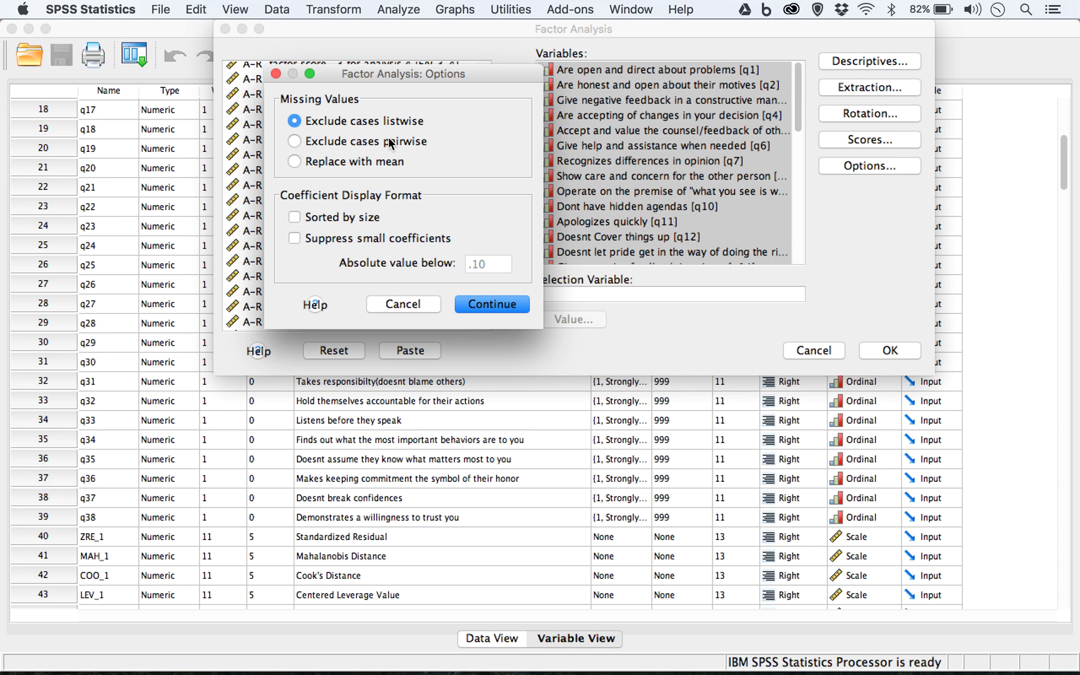
left_click(345, 217)
left_click(364, 237)
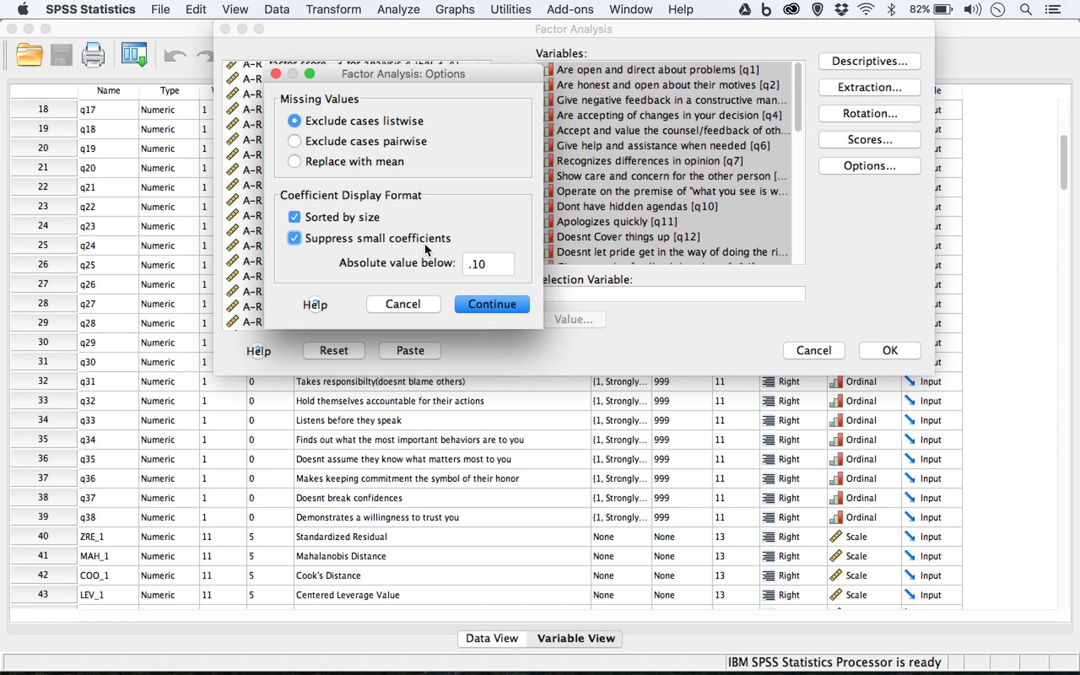
double_click(476, 265)
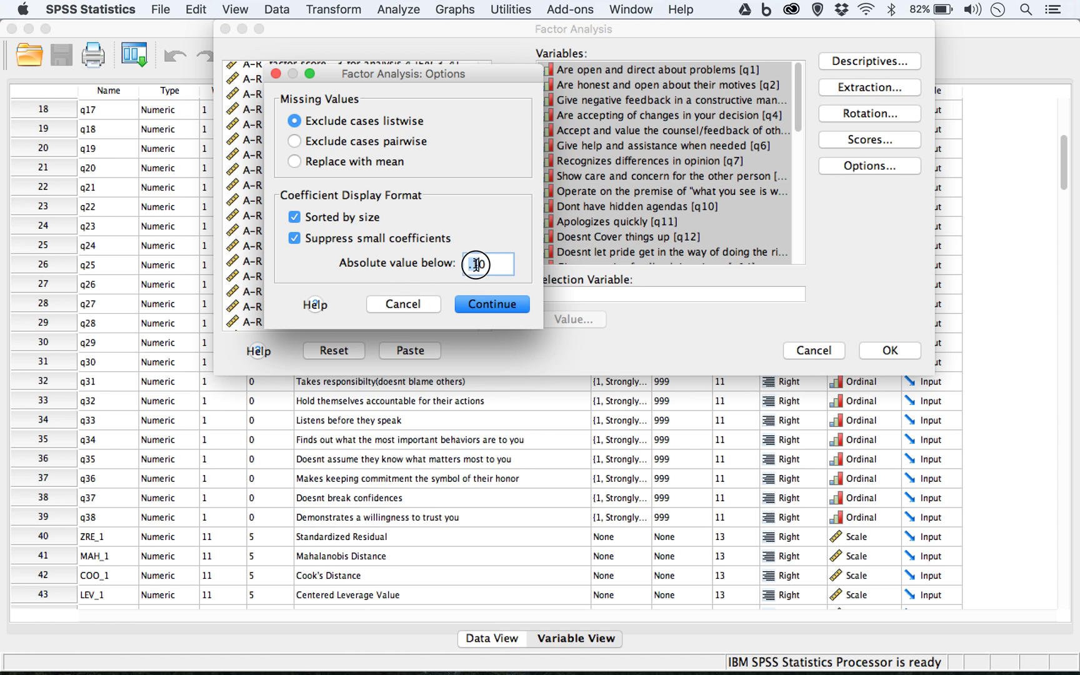
type(".30")
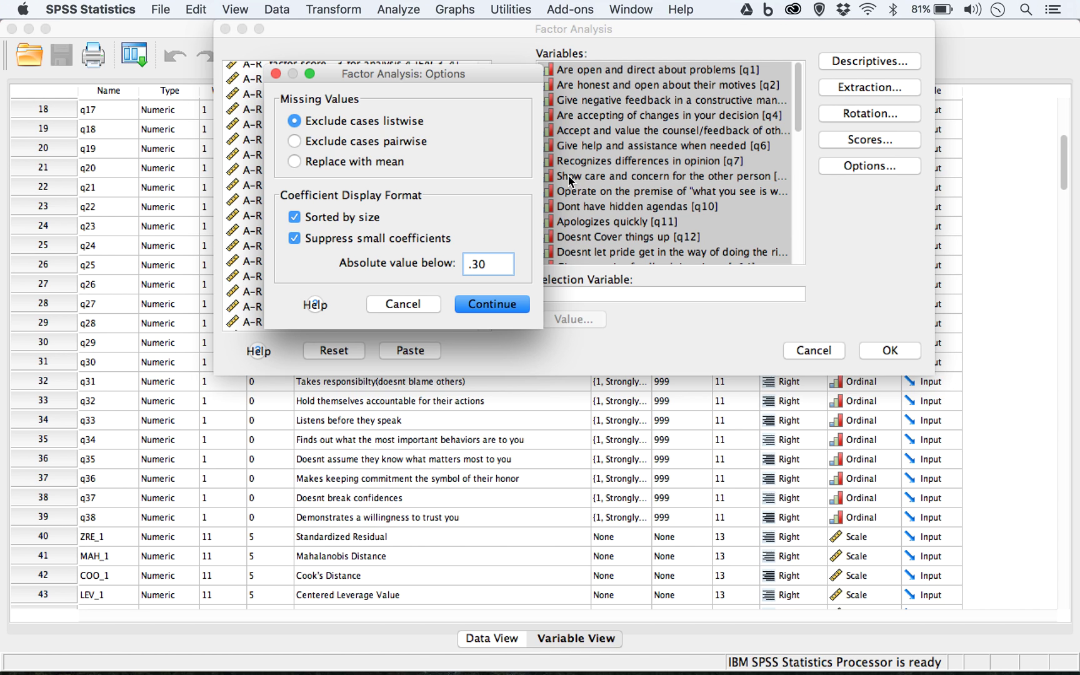
left_click(504, 301)
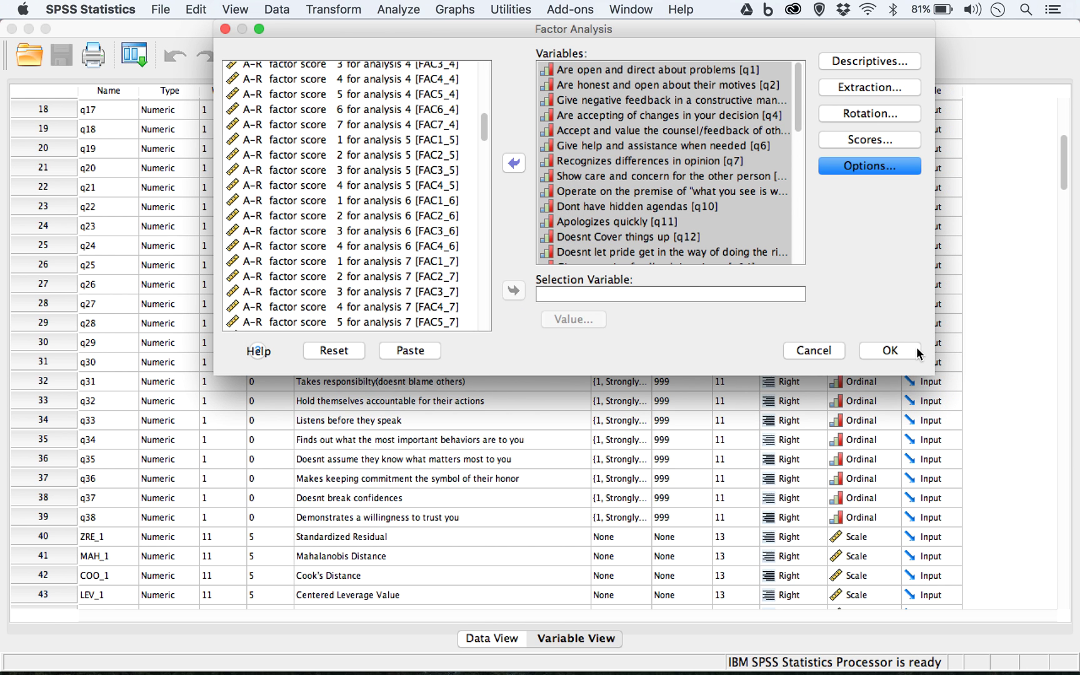
left_click(900, 352)
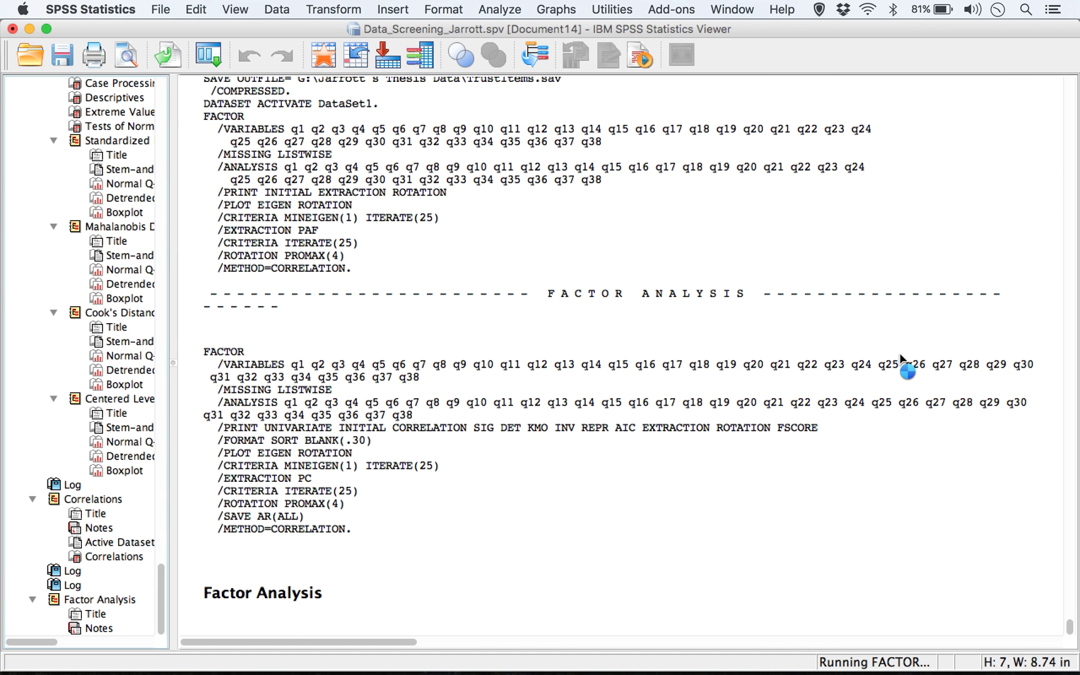
- Locate the factor analysis results in the output outline and view the Descriptive Statistics and Correlation Matrix tables
scroll(500, 288, "up", 15)
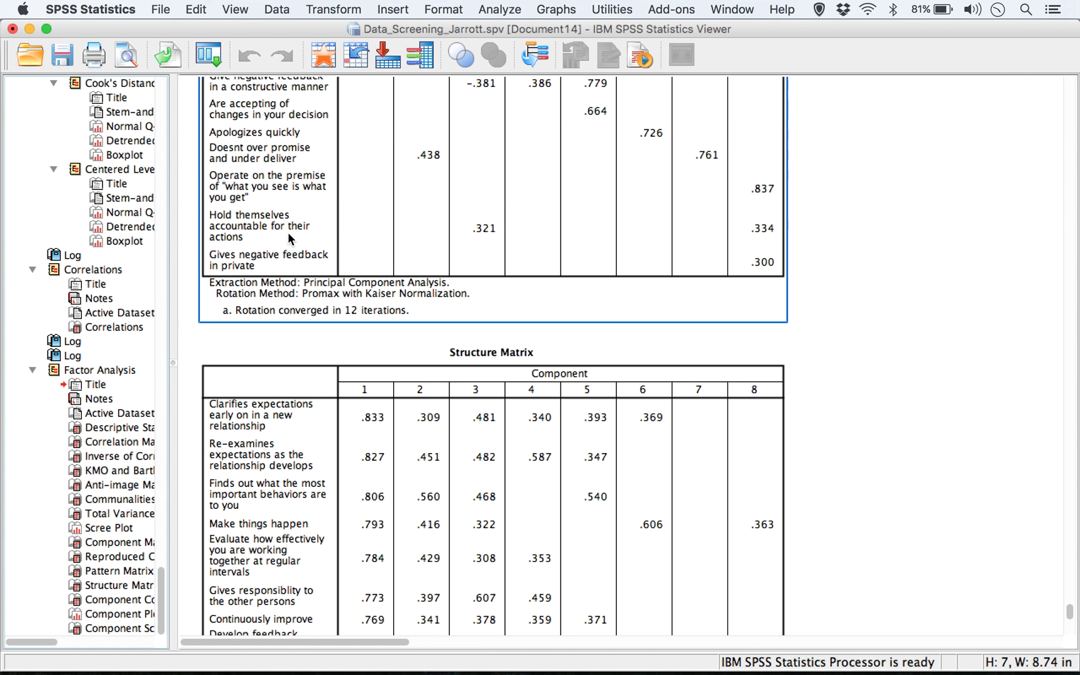
left_click(162, 619)
left_click_drag(162, 619, 145, 103)
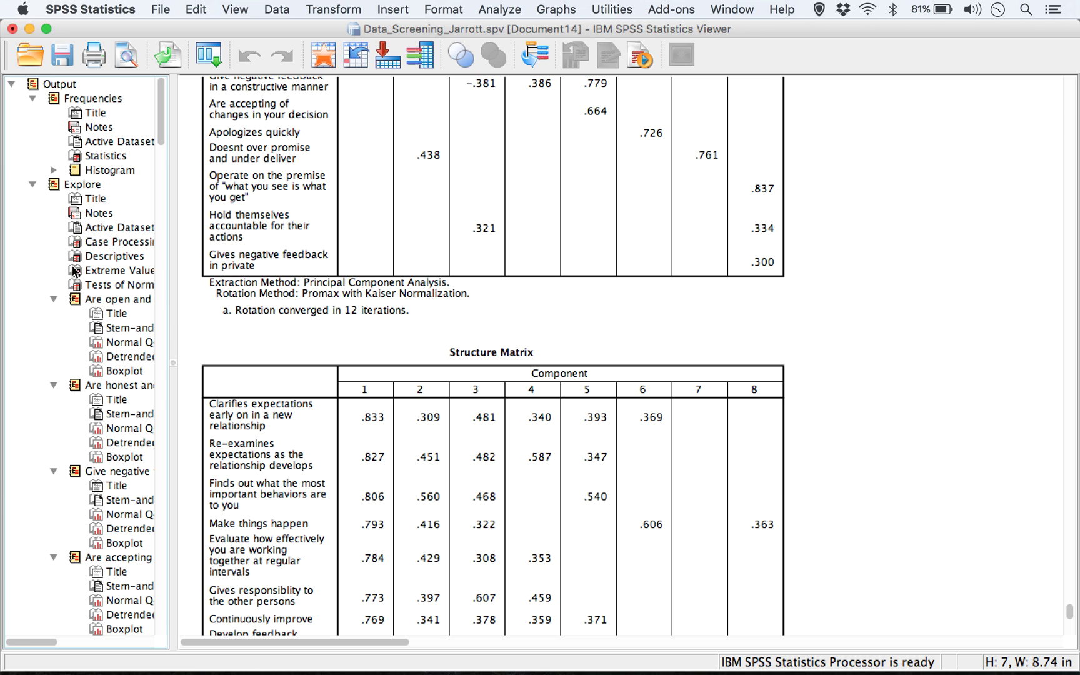
left_click_drag(163, 132, 164, 592)
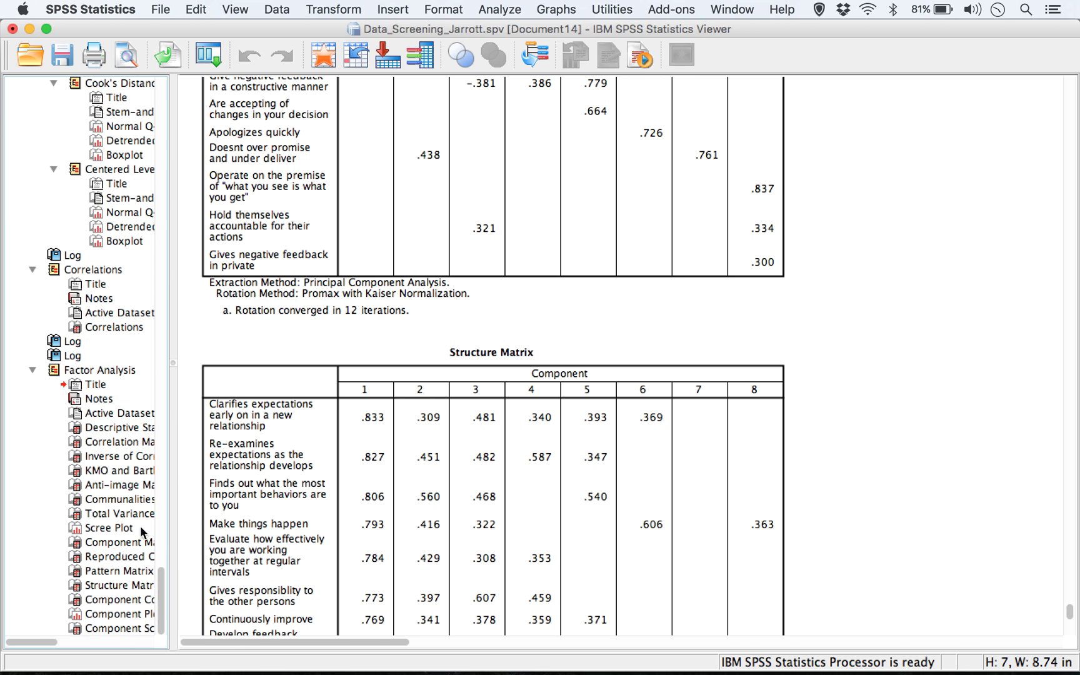
left_click(106, 415)
left_click(104, 426)
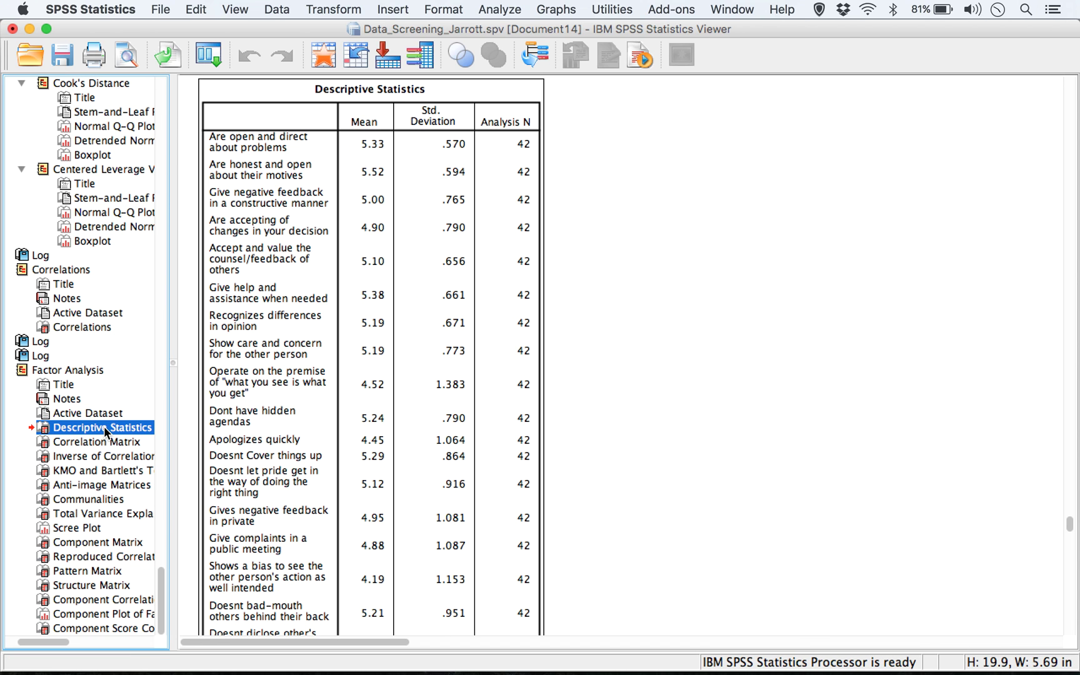
left_click(106, 443)
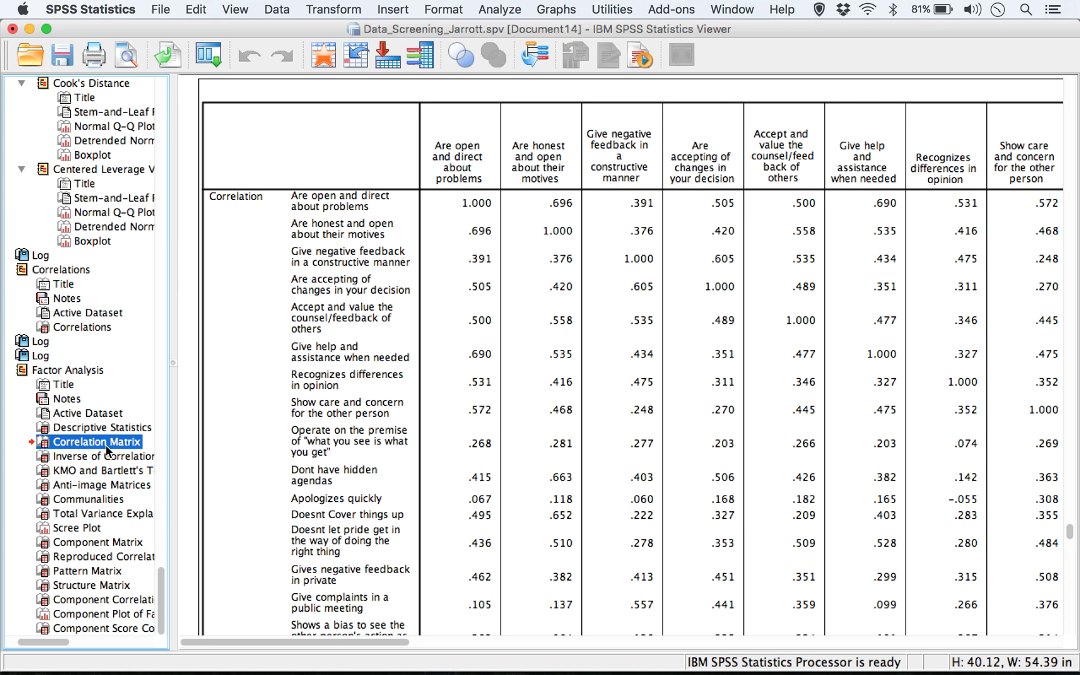
- View the KMO and Bartlett's Test and Anti-image Matrices tables of the factor analysis output
left_click(106, 455)
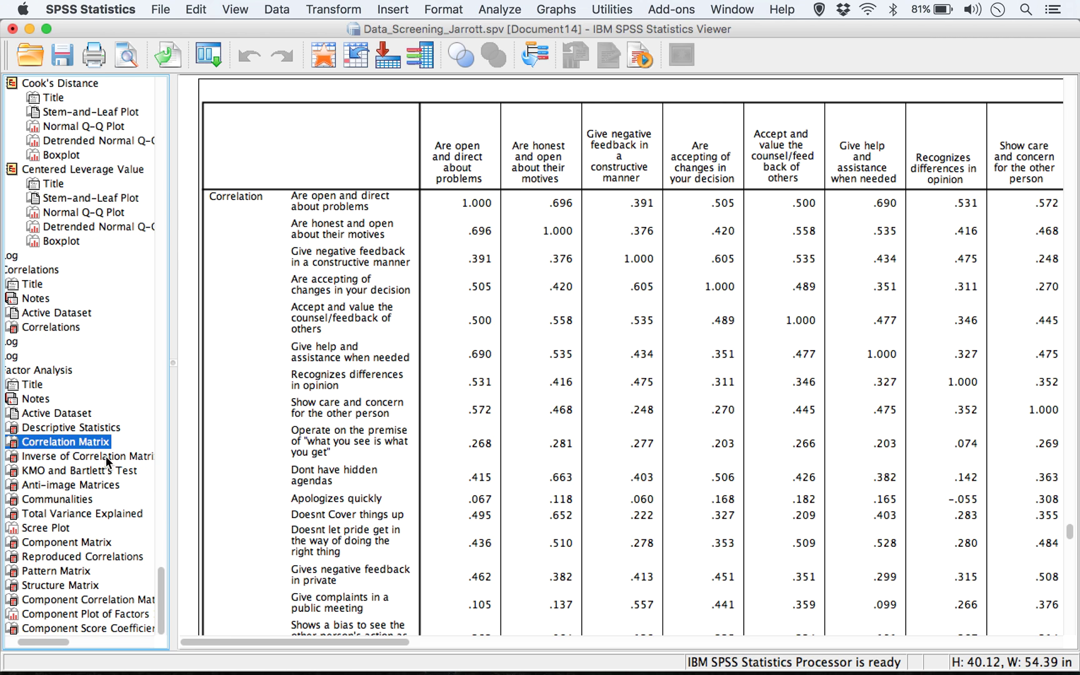
left_click(107, 476)
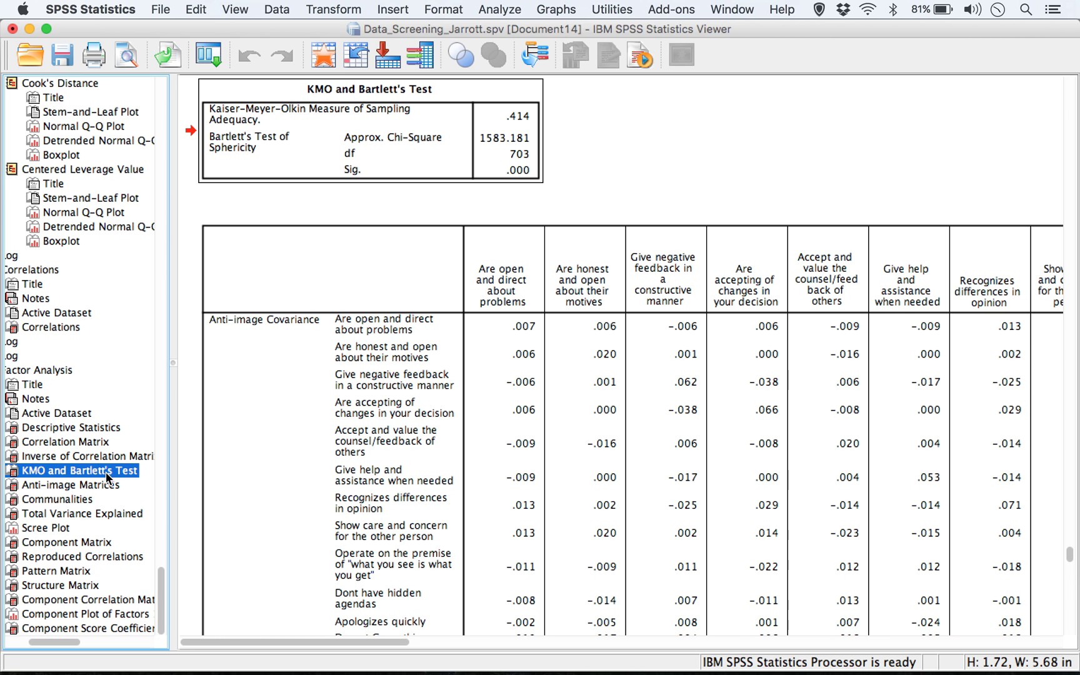
left_click(521, 135)
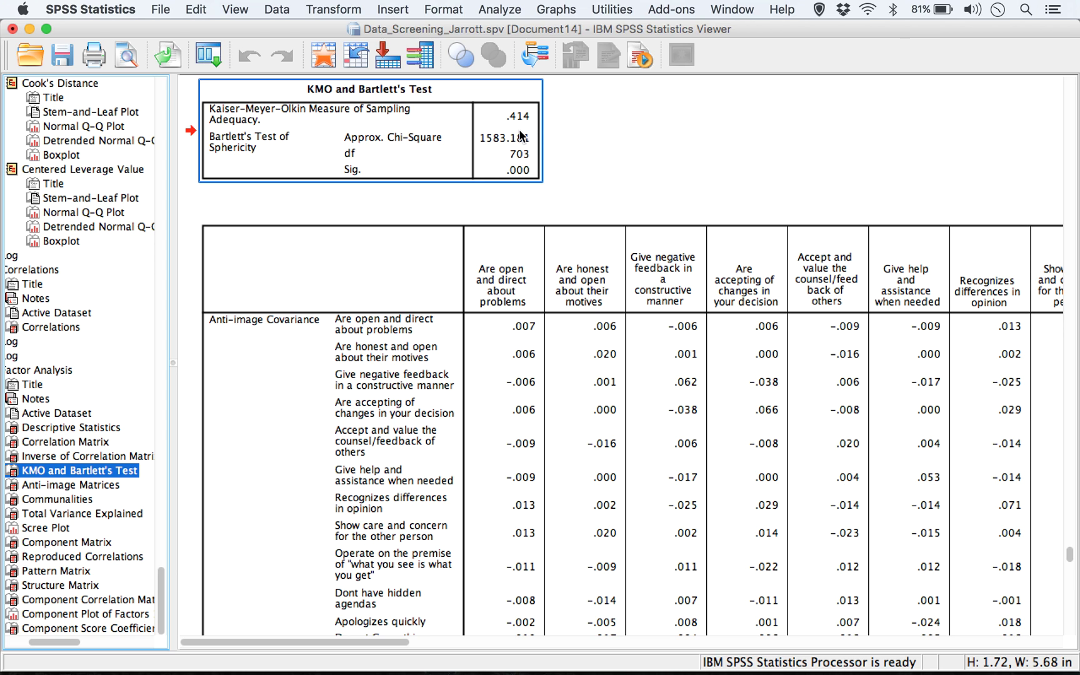
left_click(415, 197)
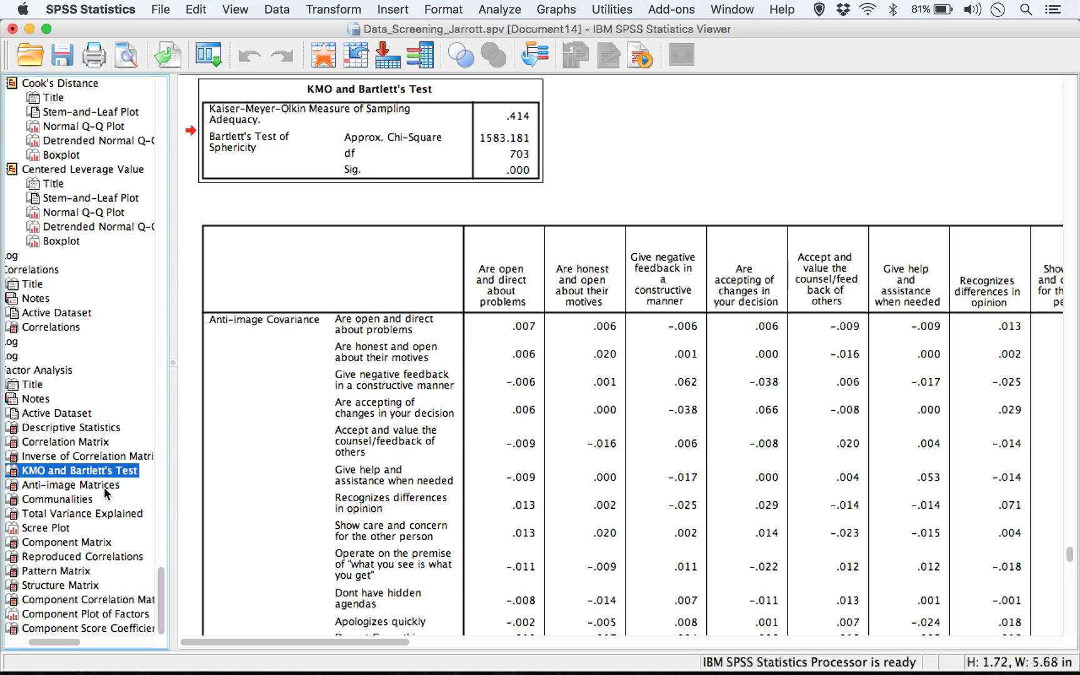
left_click(107, 486)
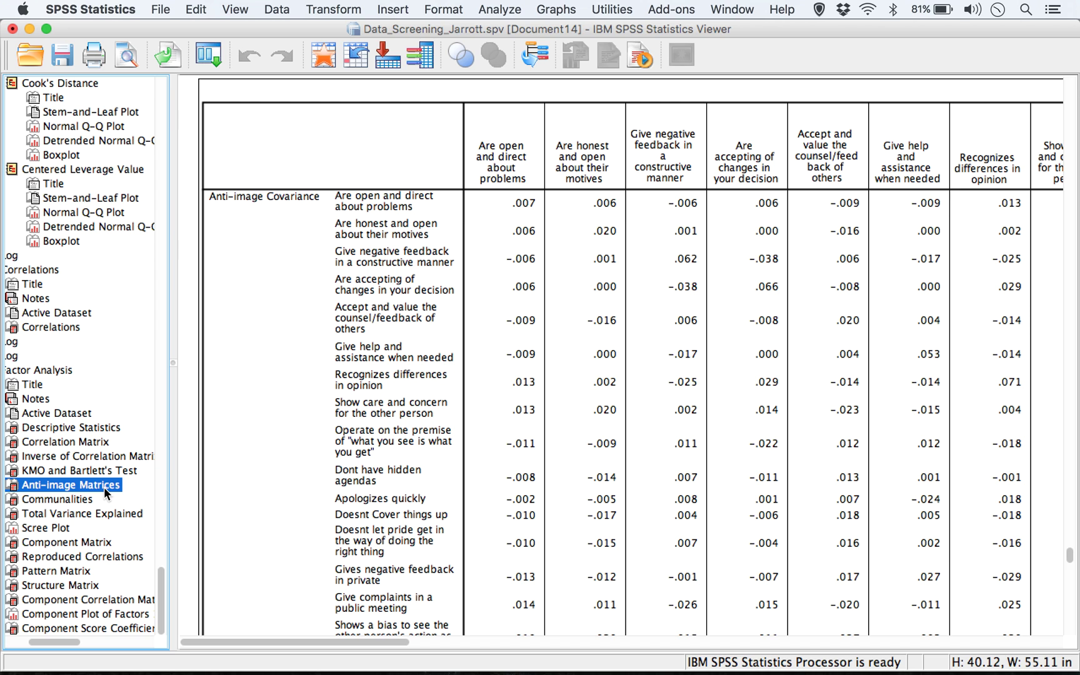
- Examine the extraction values in the Communalities table for items with low communalities
left_click(88, 499)
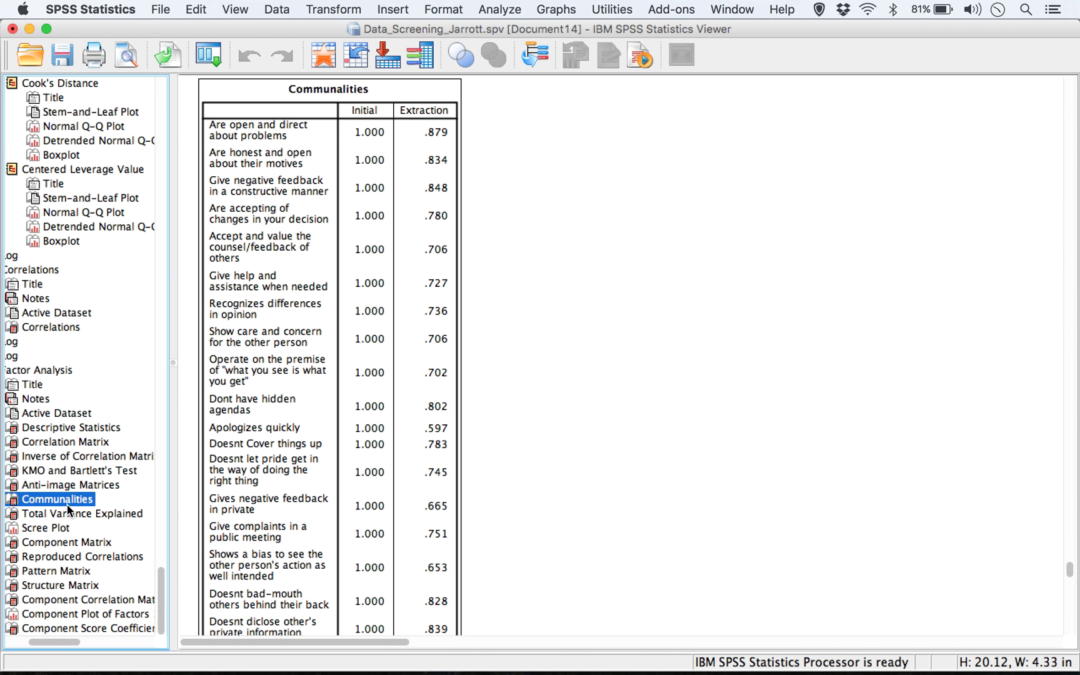
left_click(289, 353)
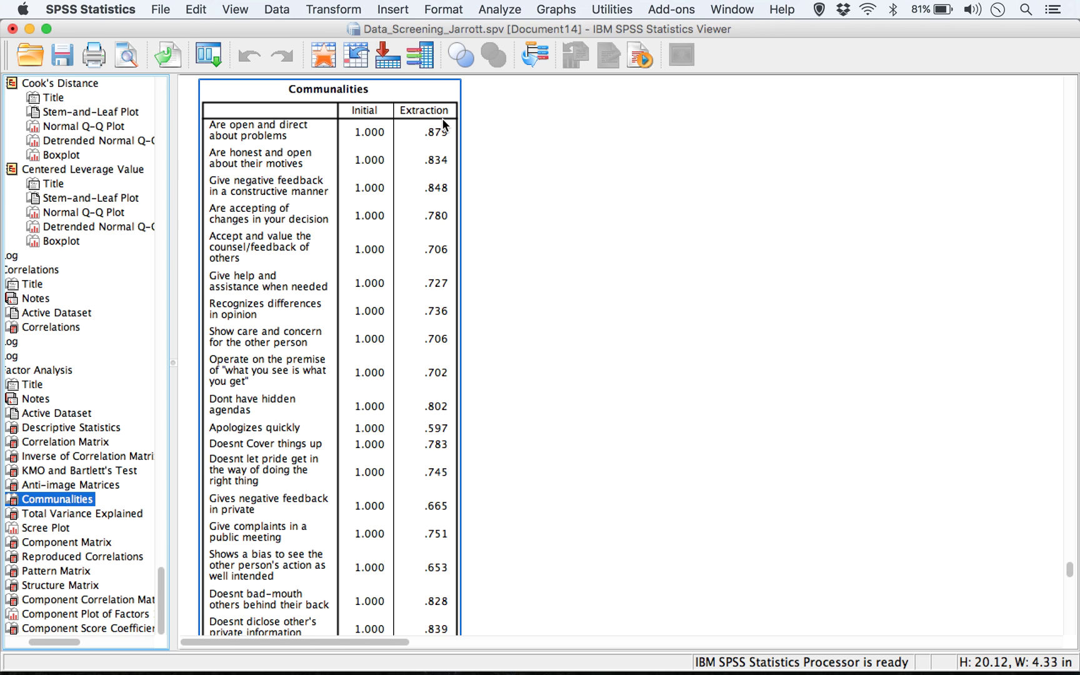
left_click(472, 273)
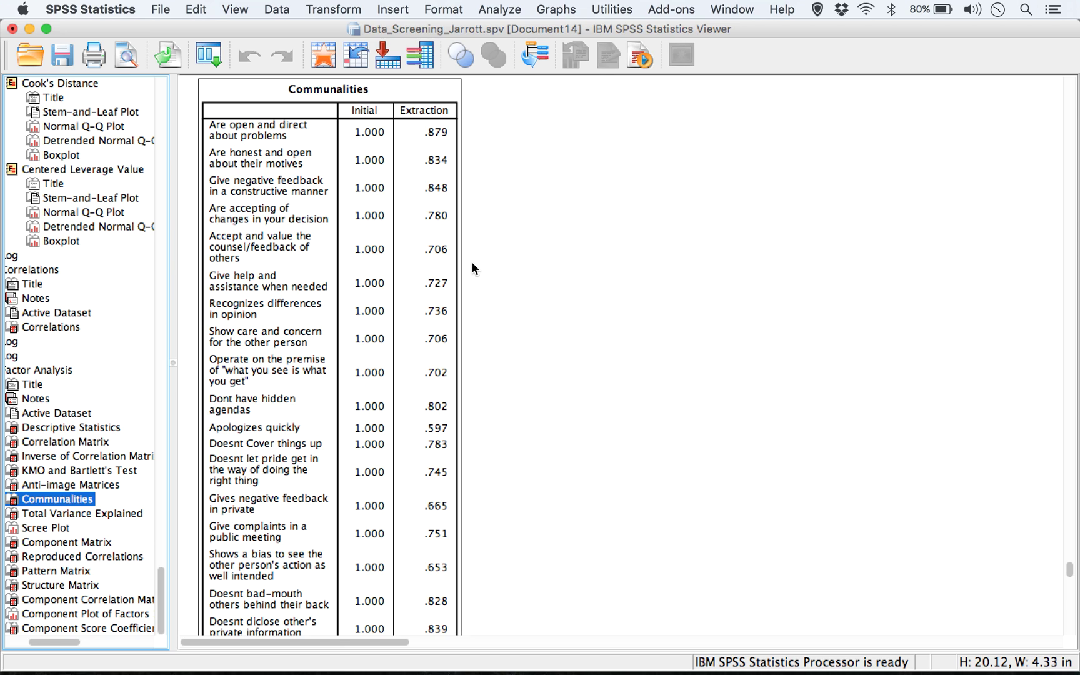
left_click(1071, 570)
scroll(1071, 570, "down", 5)
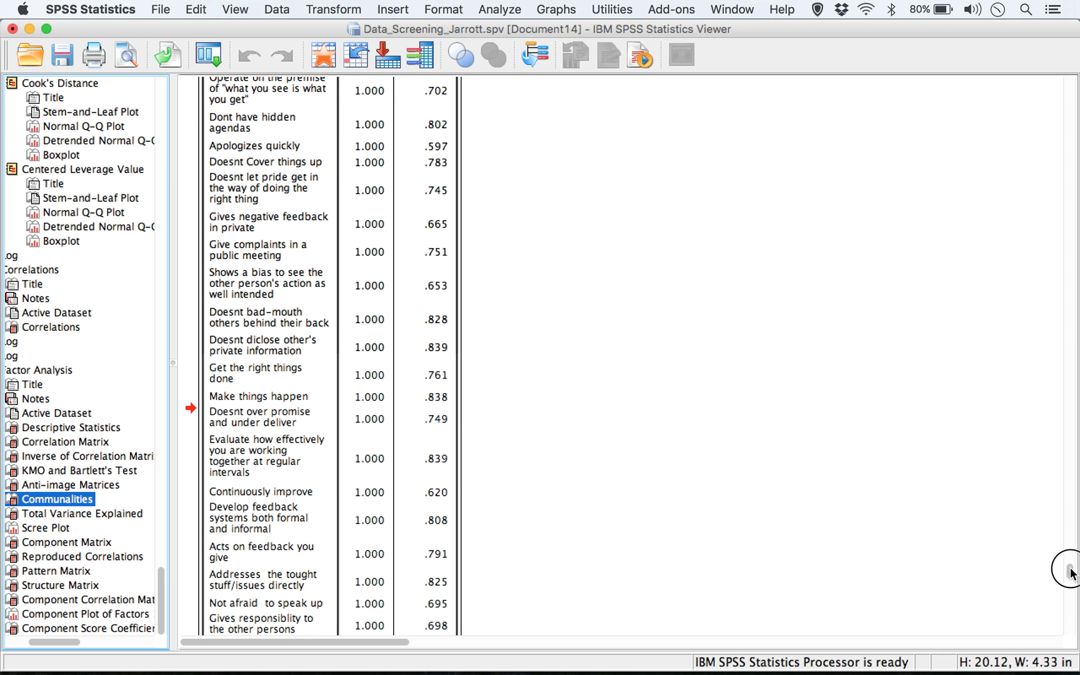
- Reopen the Factor Analysis setup and remove "Apologizes quickly [q11]" from the analysis variables
left_click(403, 8)
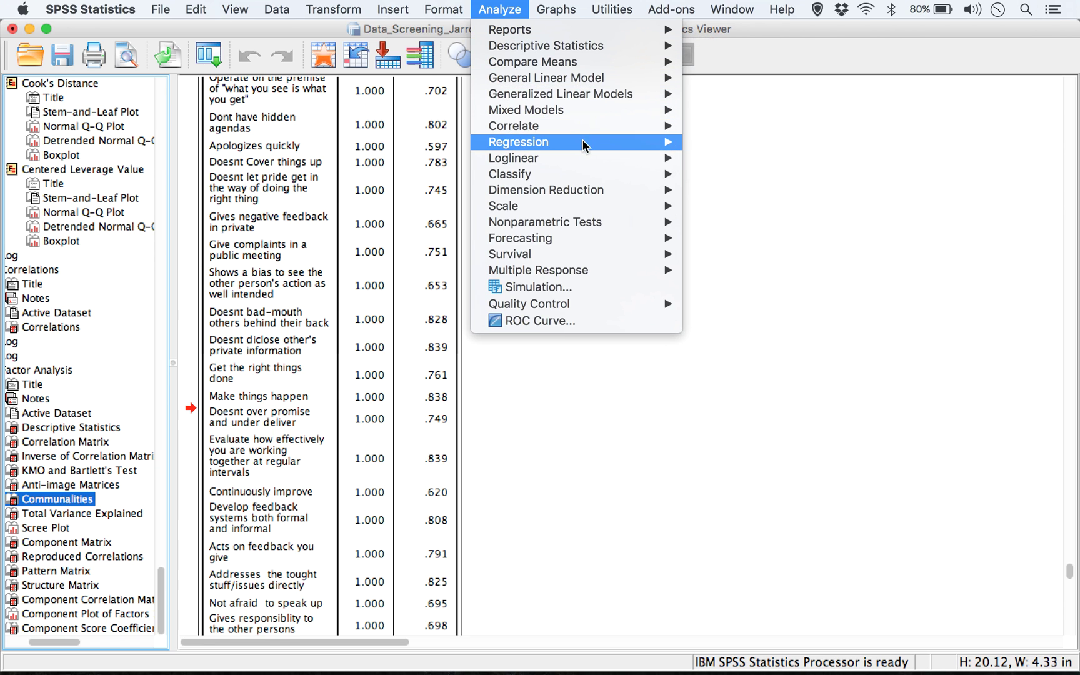
mouse_move(586, 189)
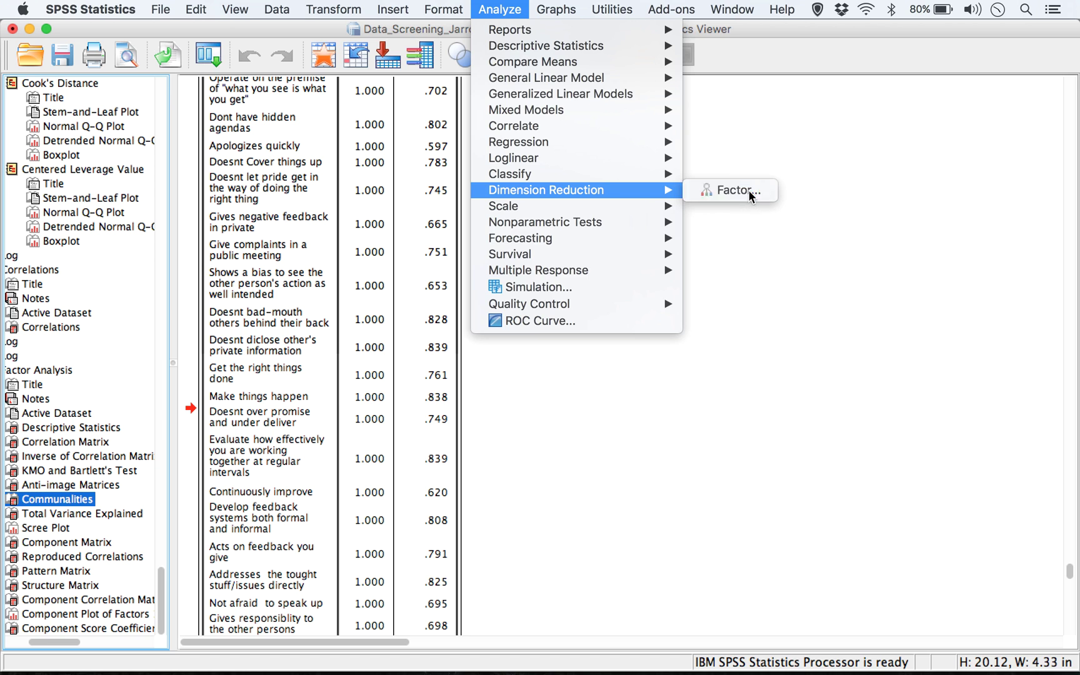
left_click(746, 190)
left_click_drag(711, 29, 709, 167)
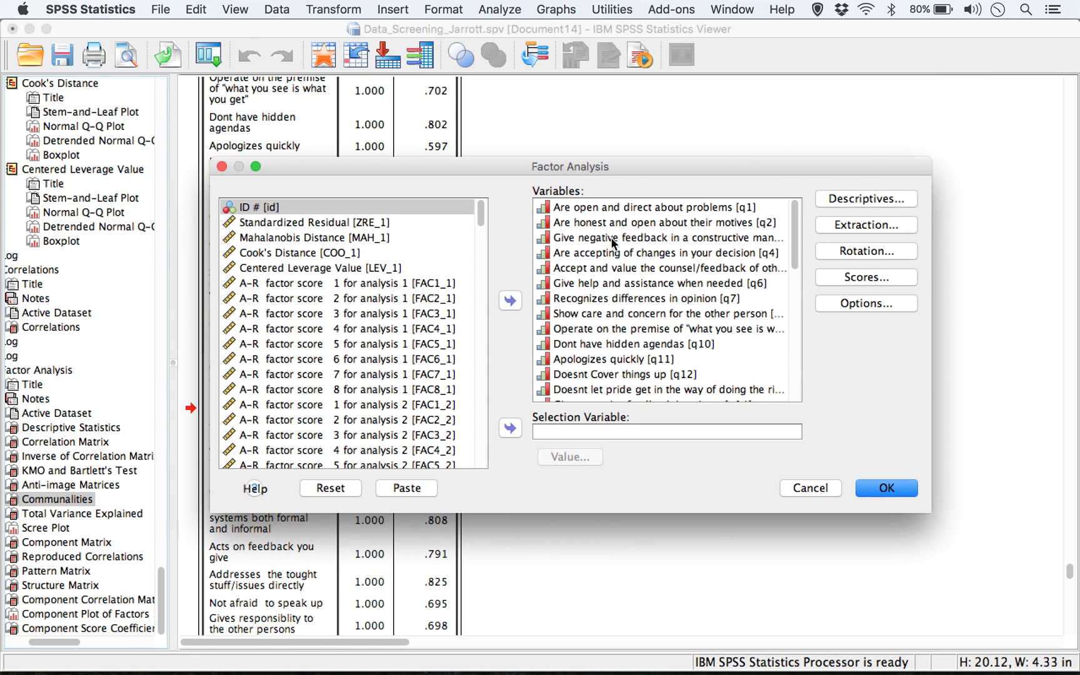
scroll(794, 244, "down", 3)
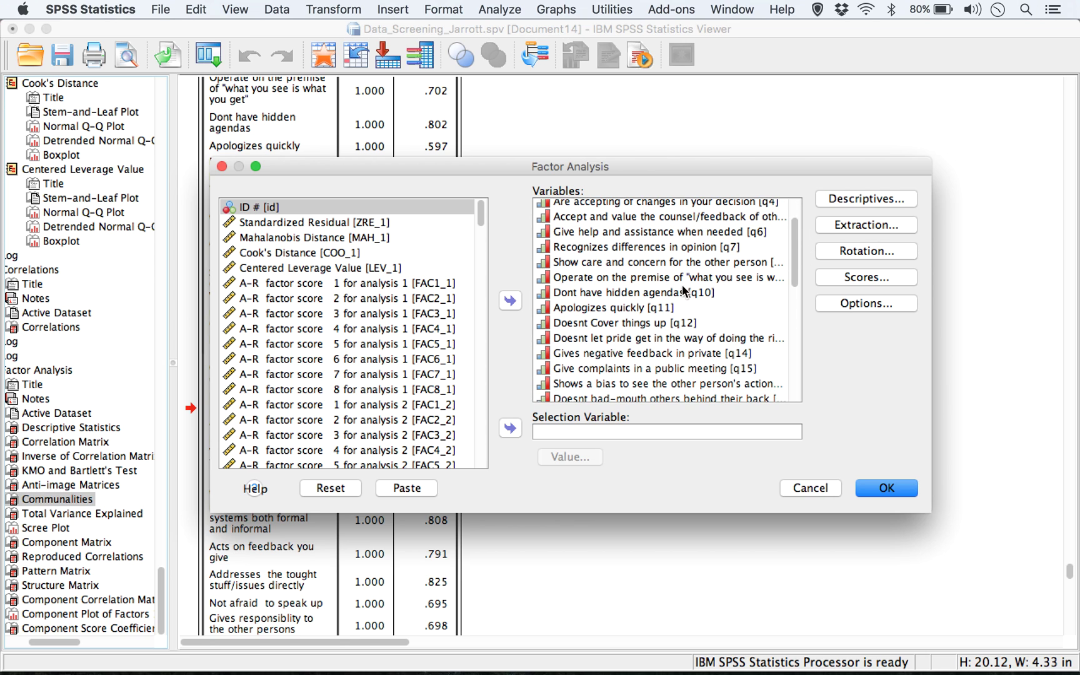
left_click(552, 308)
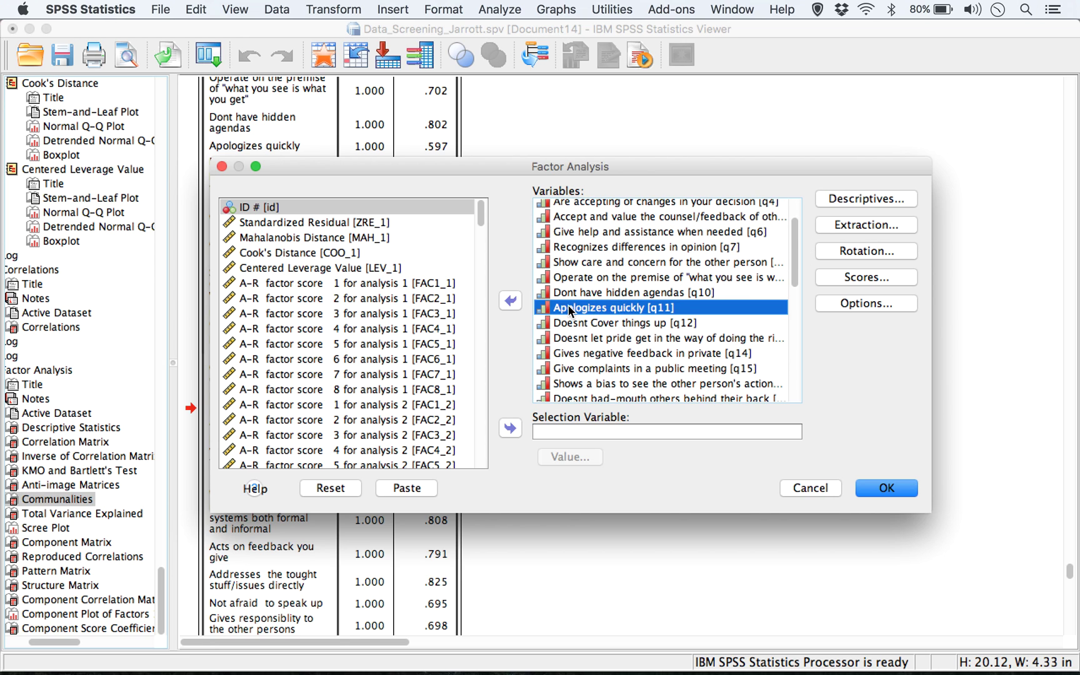
left_click(511, 302)
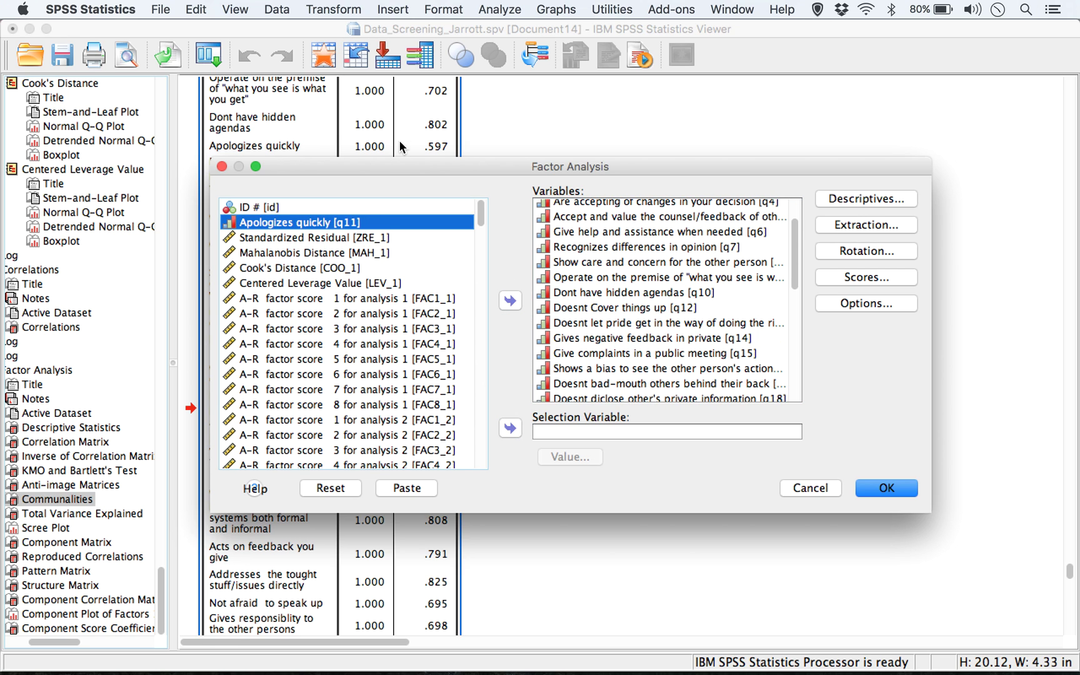
- Remove "Gives negative feedback in private [q14]" and "Shows a bias to see the other person's action as well intended" from the analysis variables
left_click(442, 166)
left_click_drag(442, 167, 442, 248)
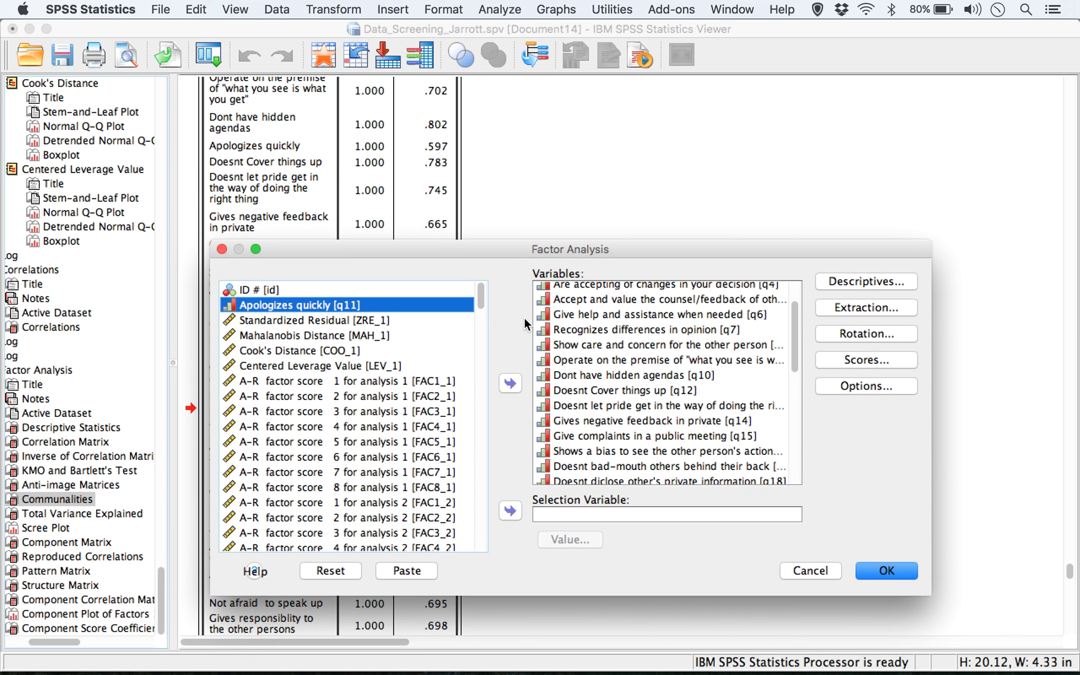
left_click(667, 420)
left_click(511, 384)
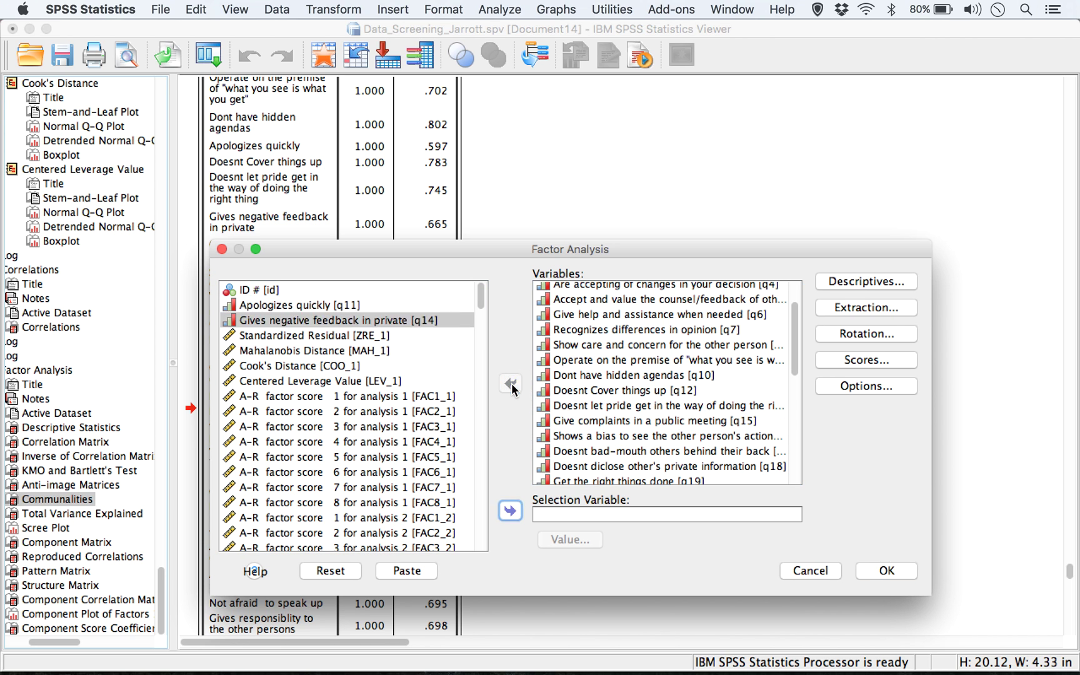
left_click_drag(548, 252, 588, 319)
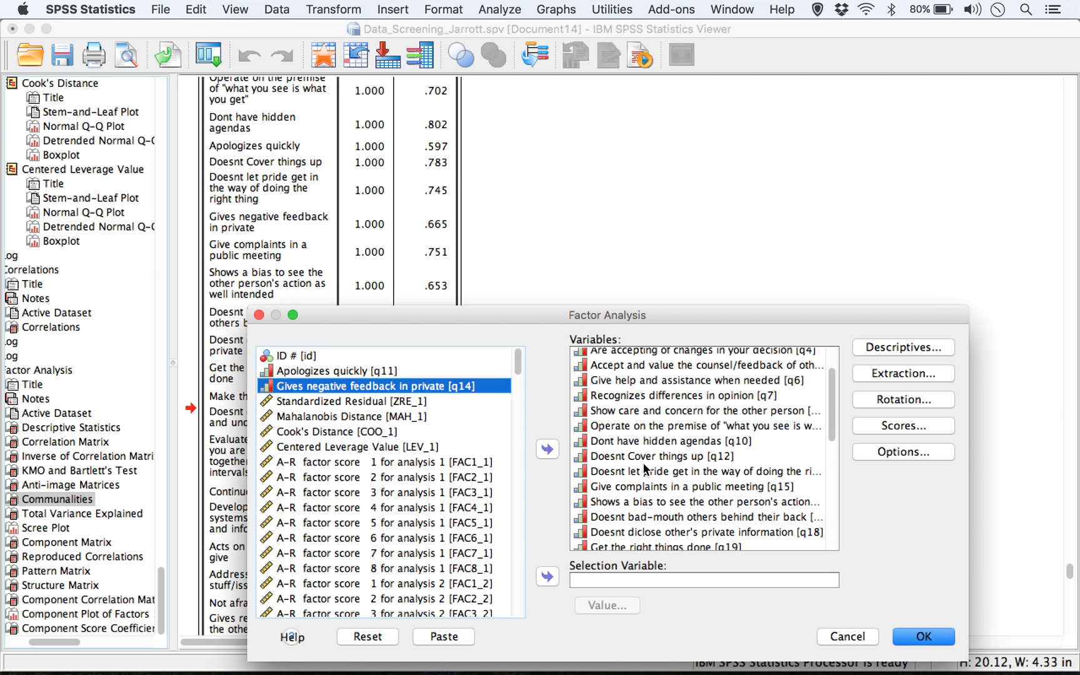
left_click(645, 502)
left_click(548, 449)
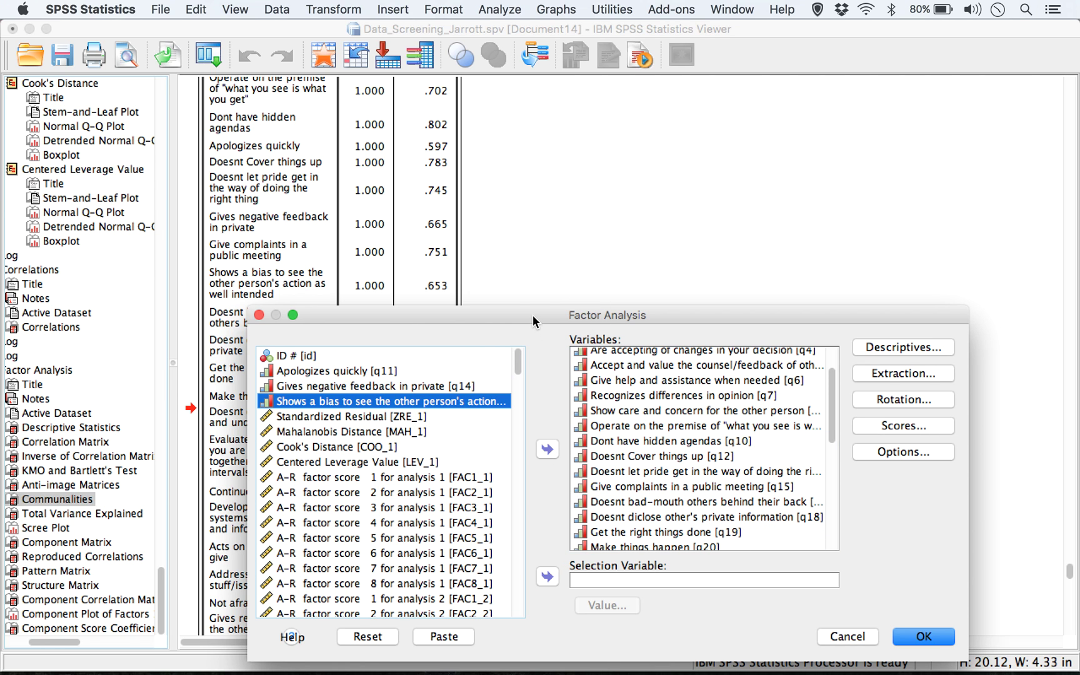
- Remove "Continuously improve [q23]" from the analysis variables
left_click_drag(533, 315, 428, 125)
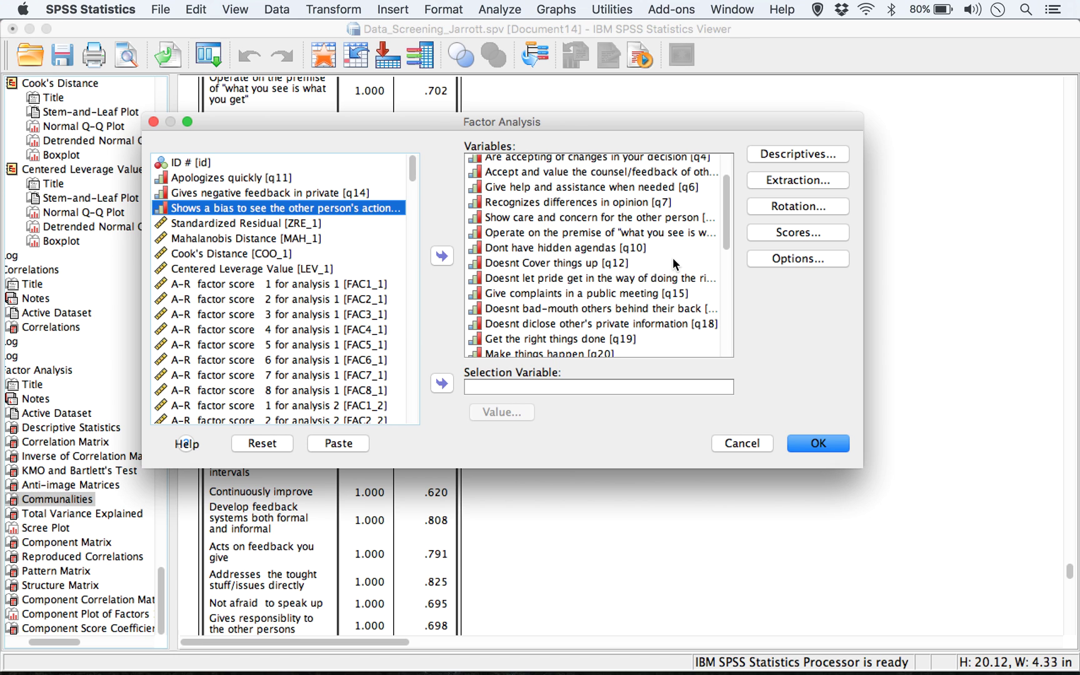
left_click(725, 243)
scroll(725, 243, "down", 5)
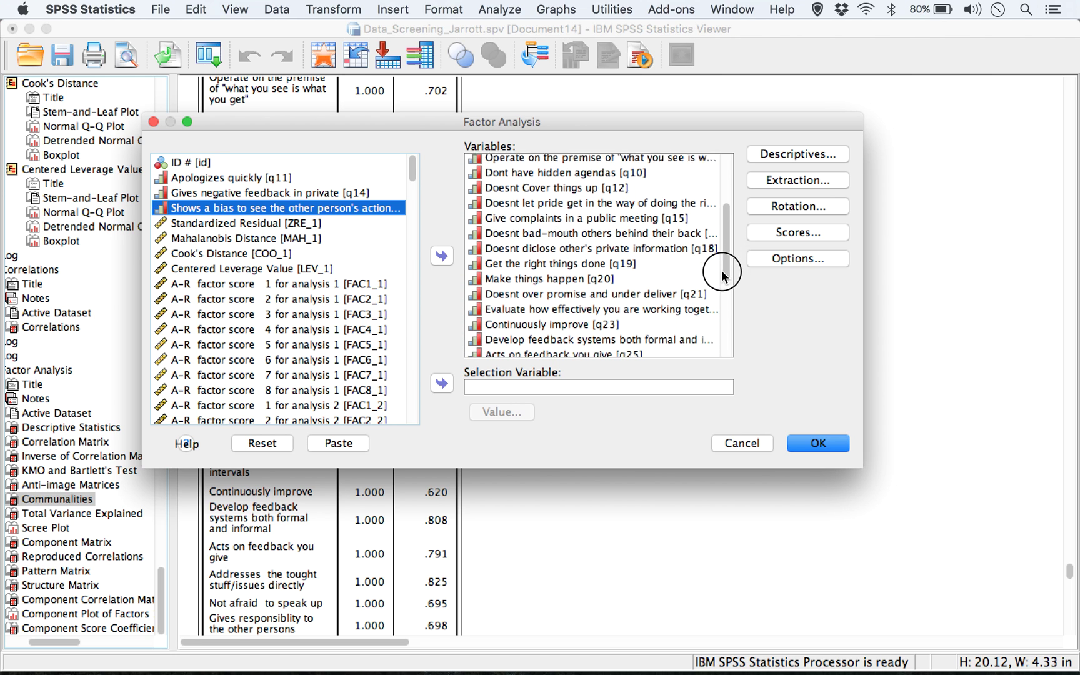
left_click(580, 321)
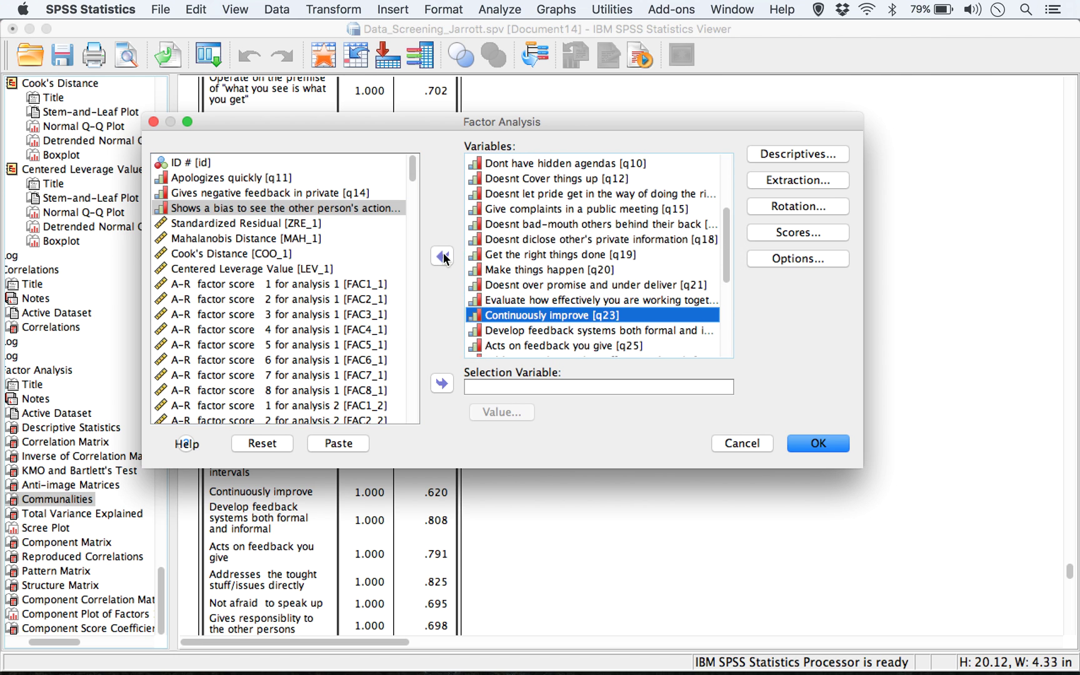
left_click(442, 256)
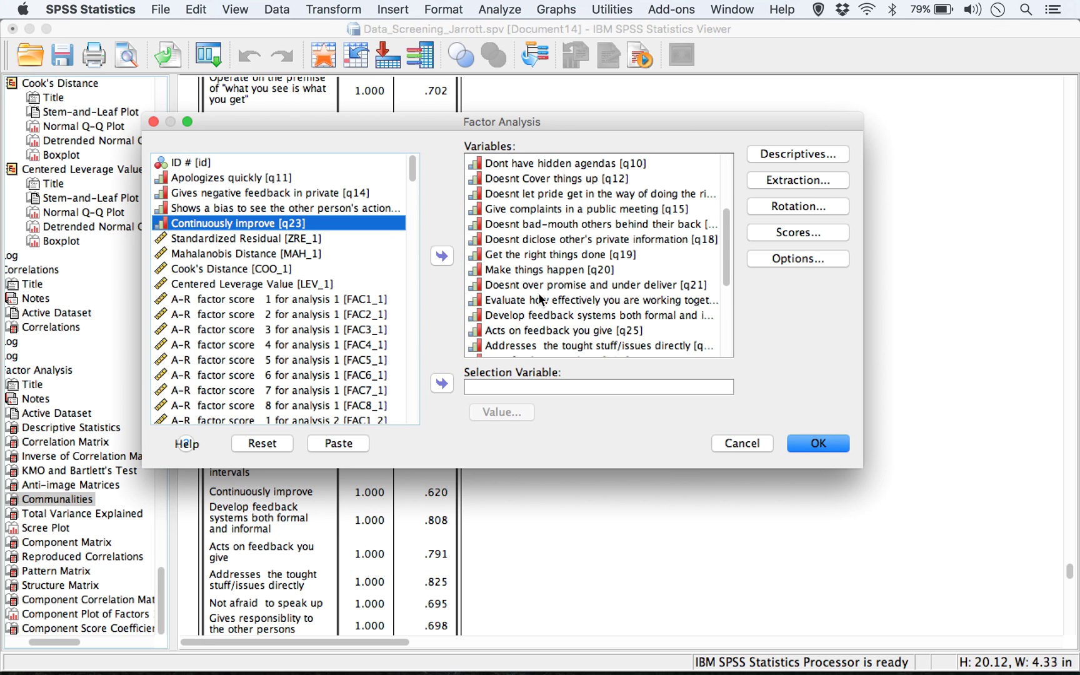
- Remove "Not afraid to speak up [q27]" and "Gives responsiblity to the other persons [q28]" from the analysis variables
scroll(725, 275, "down", 3)
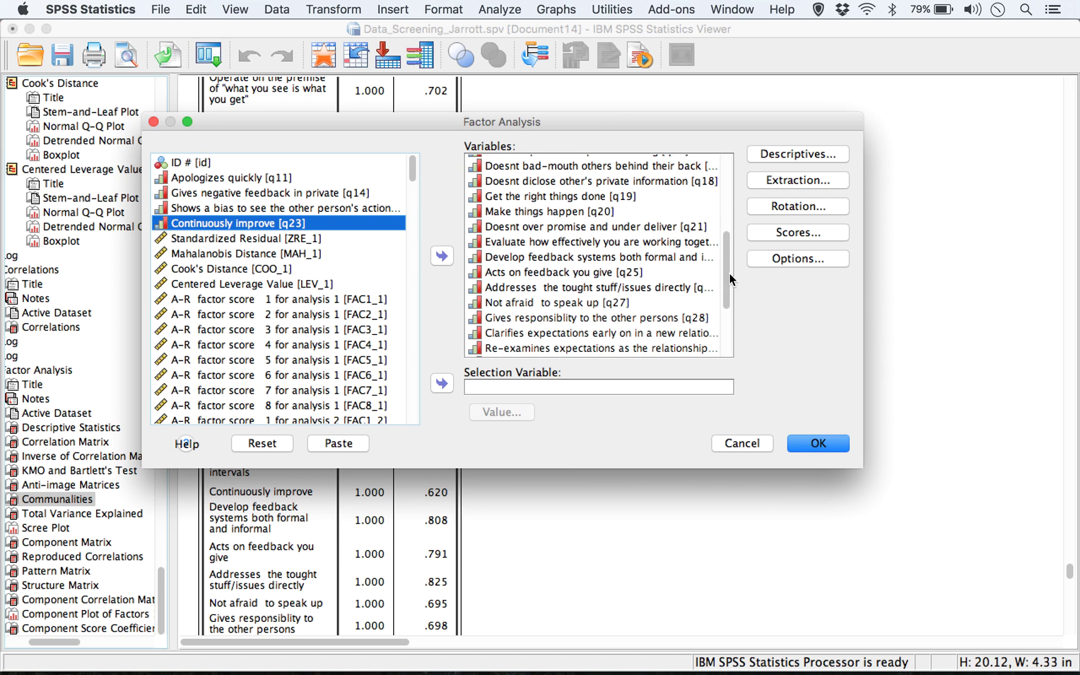
left_click(598, 305)
left_click(442, 257)
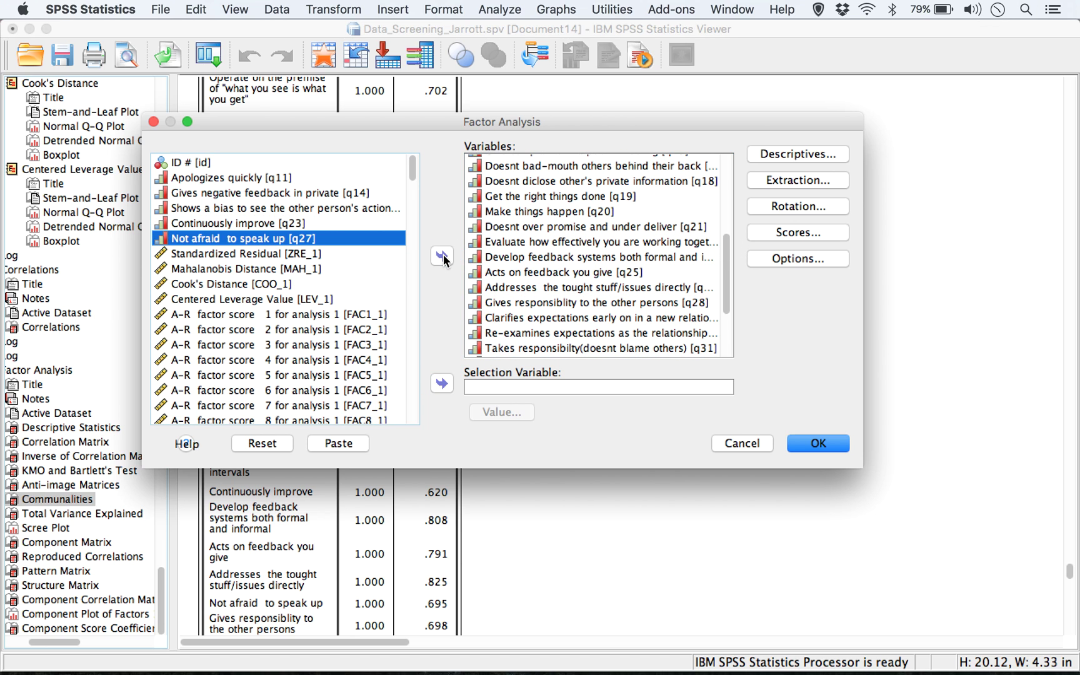
left_click(527, 303)
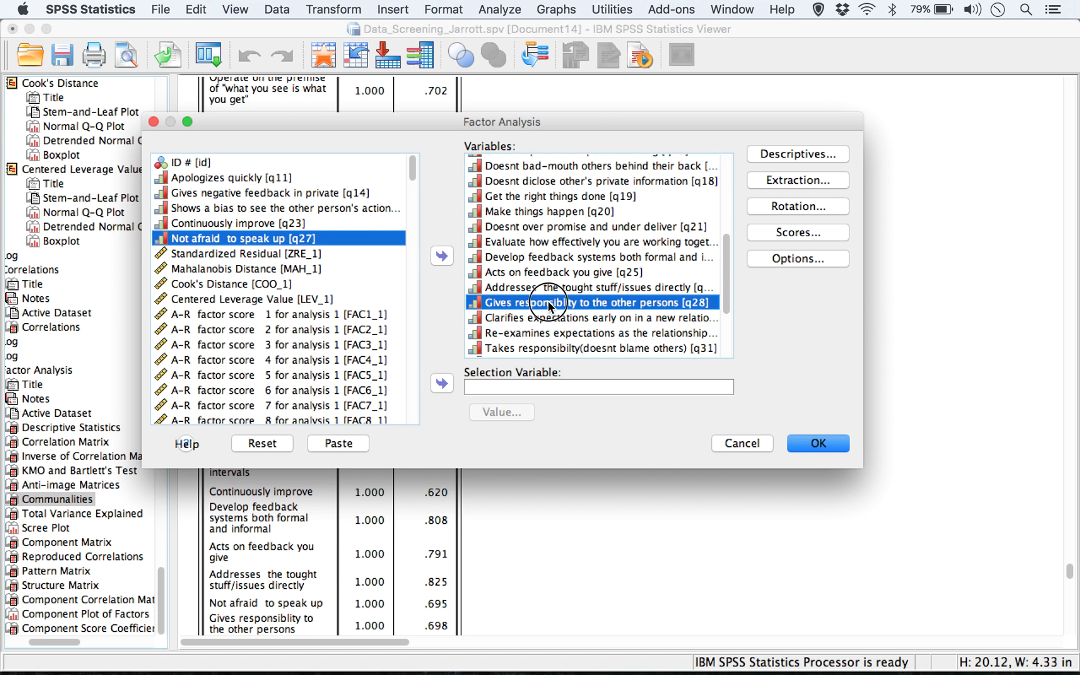
left_click(442, 257)
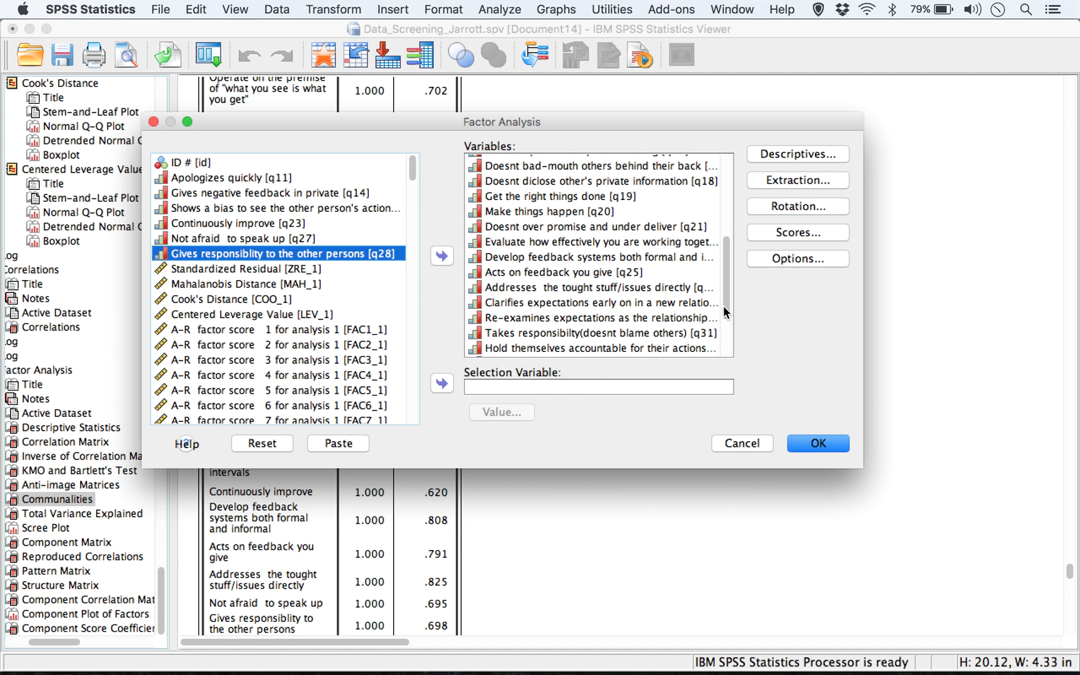
- Check the remaining variables through q38 and rerun the factor analysis with the reduced item set
left_click_drag(725, 308, 725, 359)
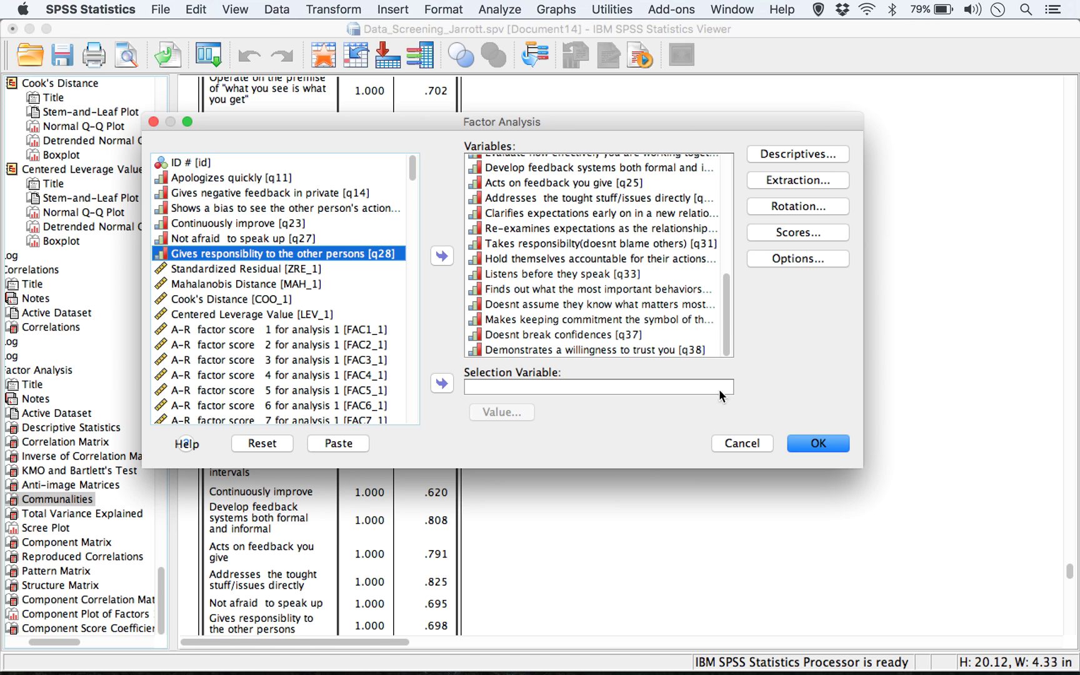
left_click(515, 540)
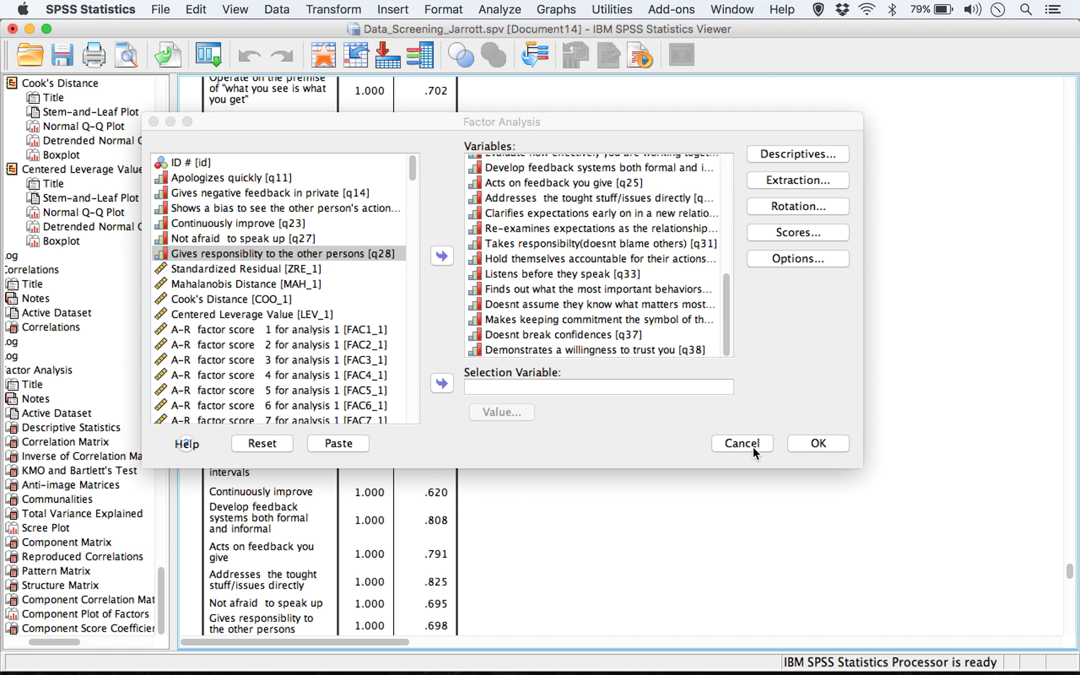
left_click(796, 446)
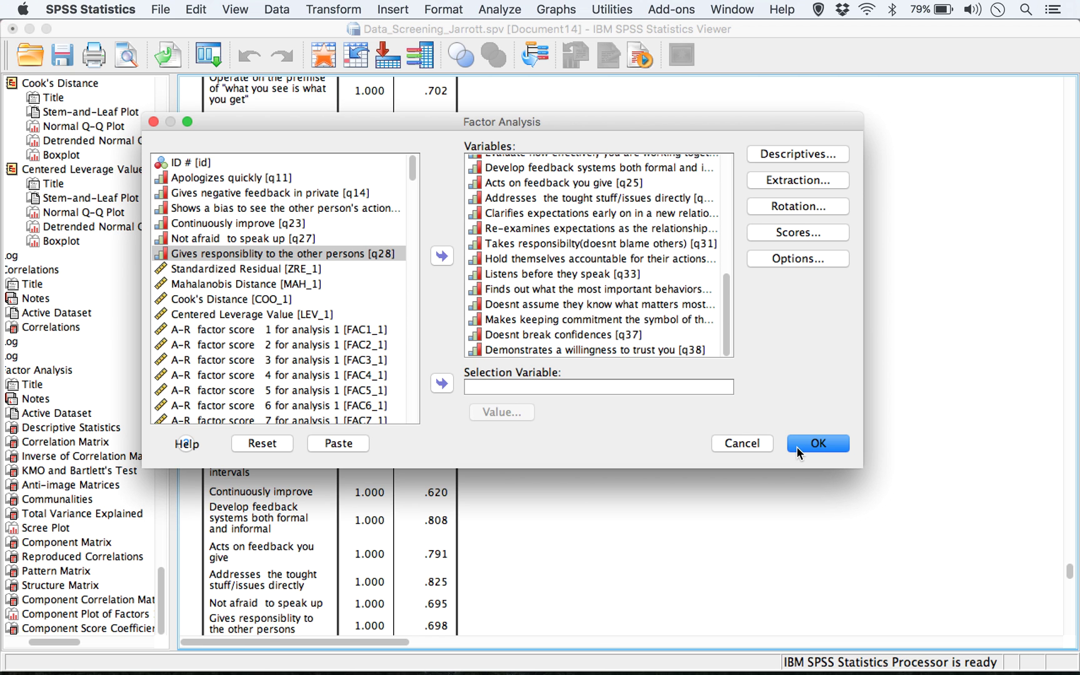
left_click(813, 443)
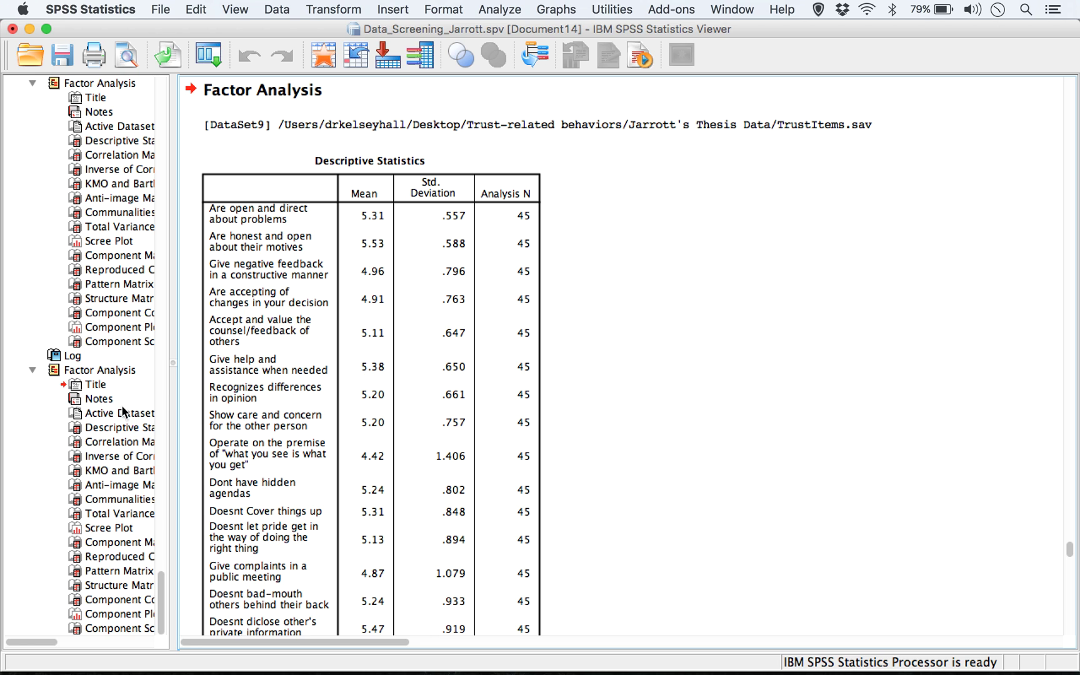
- Compare the KMO and Bartlett's Test tables of the two latest factor analyses and view the new Communalities table
left_click(113, 470)
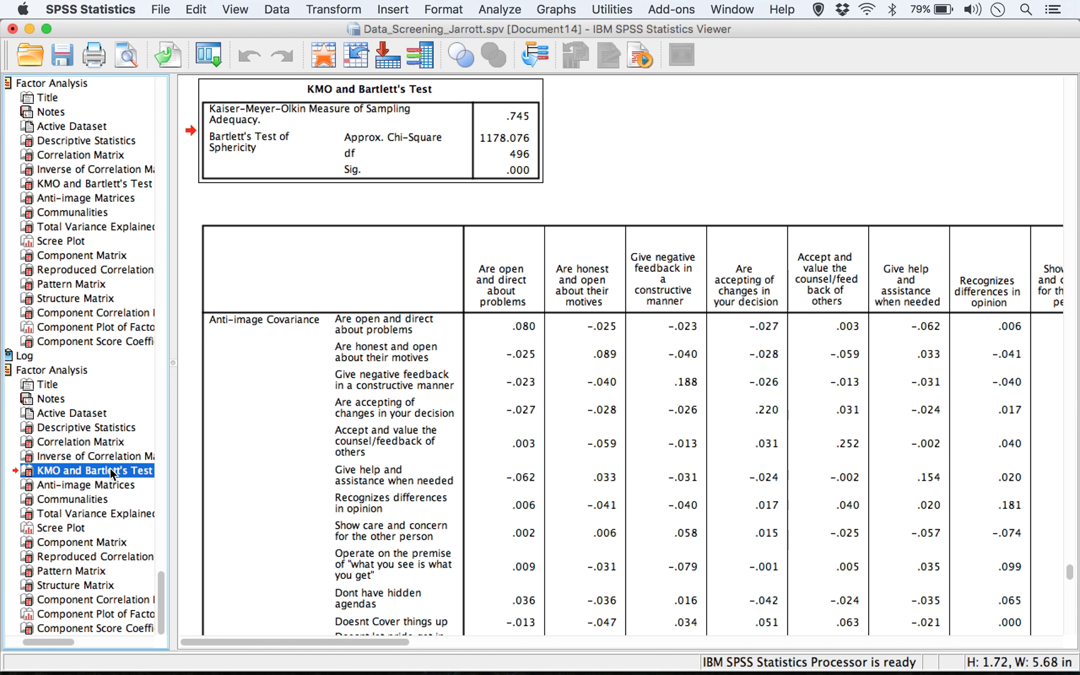
left_click(124, 185)
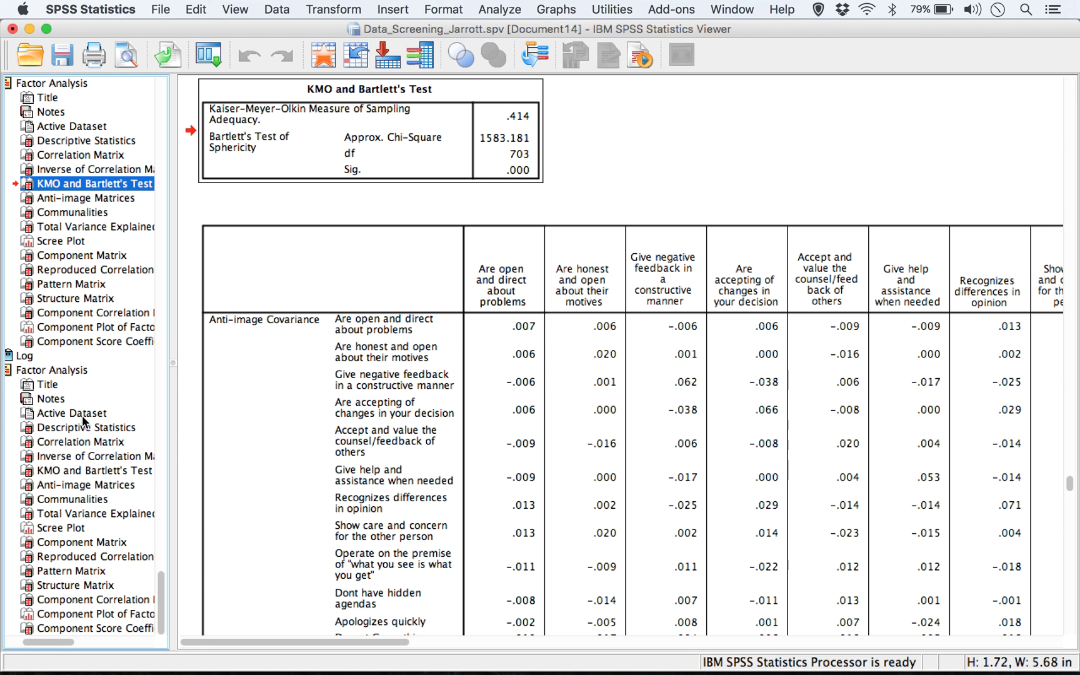
left_click(80, 472)
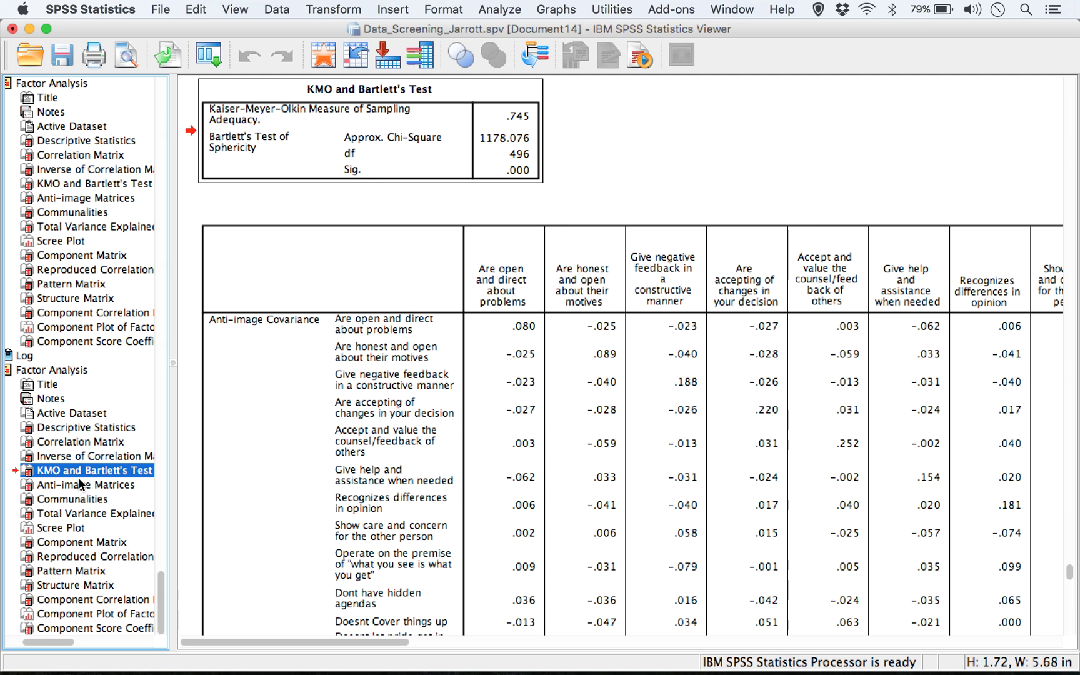
left_click(78, 499)
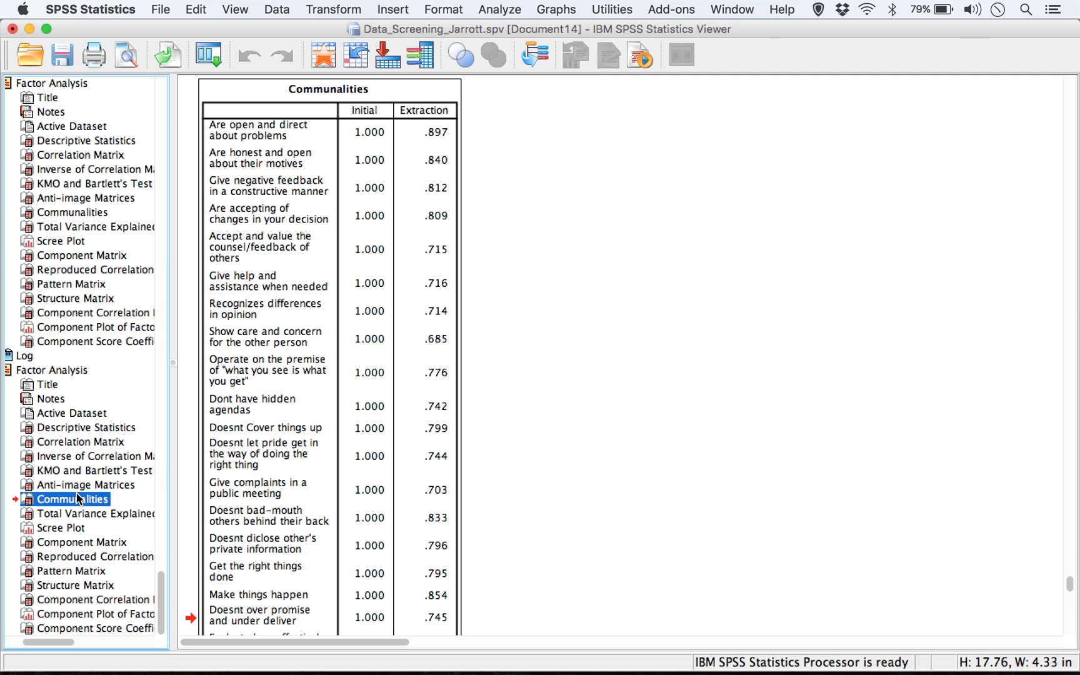
- Widen the item label column of the latest Communalities table until every item label fits on one line
double_click(294, 406)
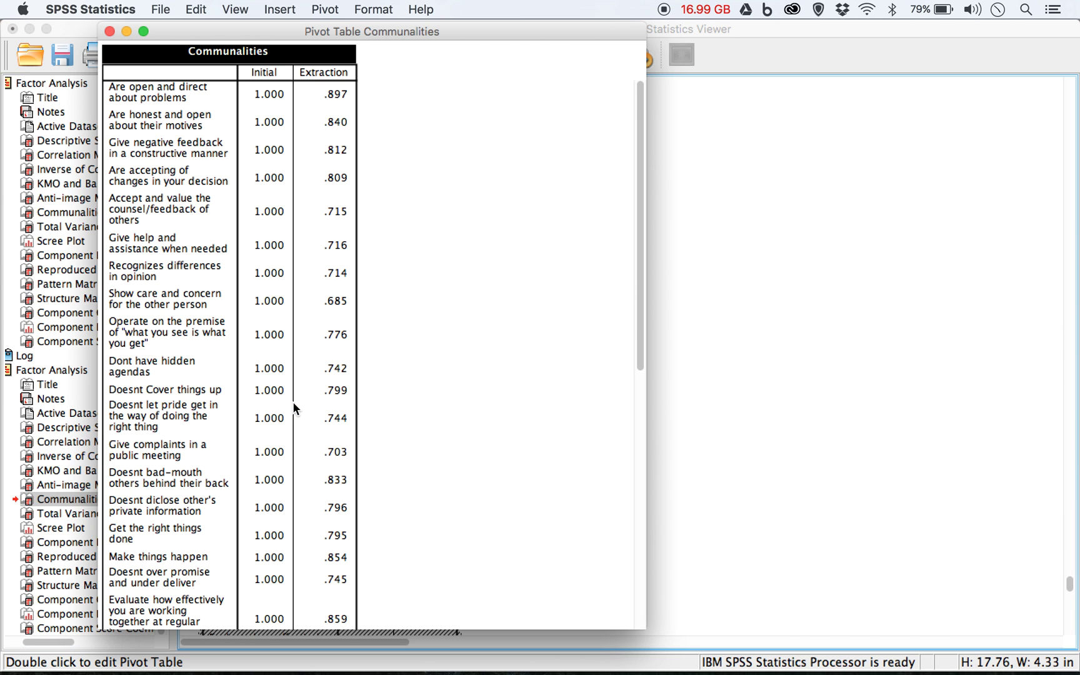
left_click_drag(236, 388, 419, 386)
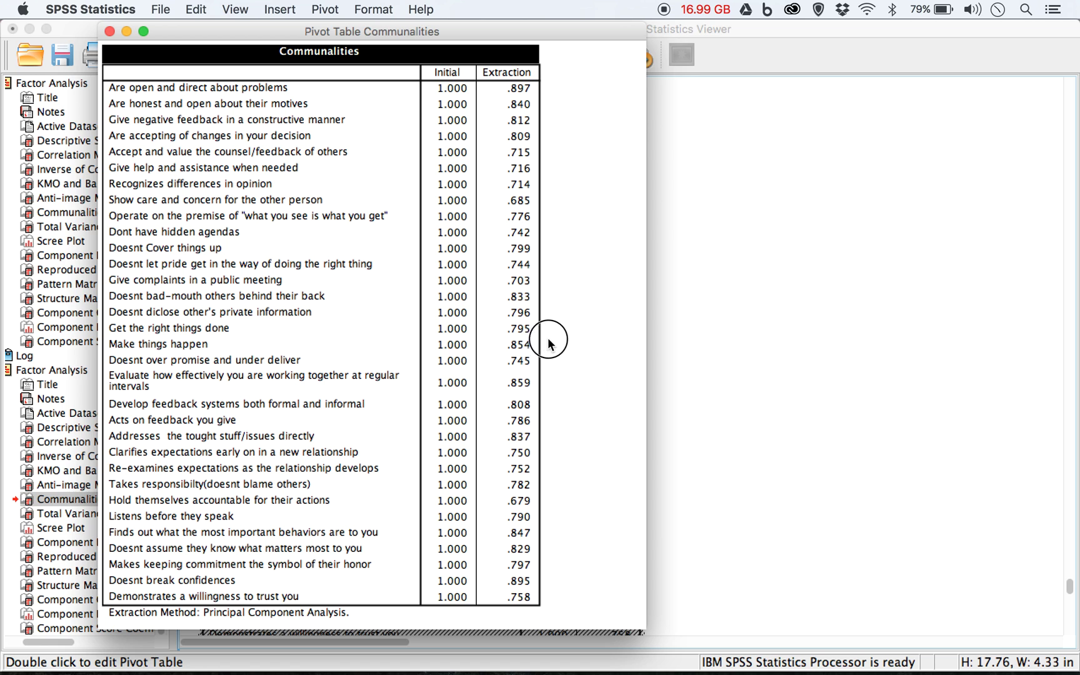
left_click_drag(418, 330, 496, 332)
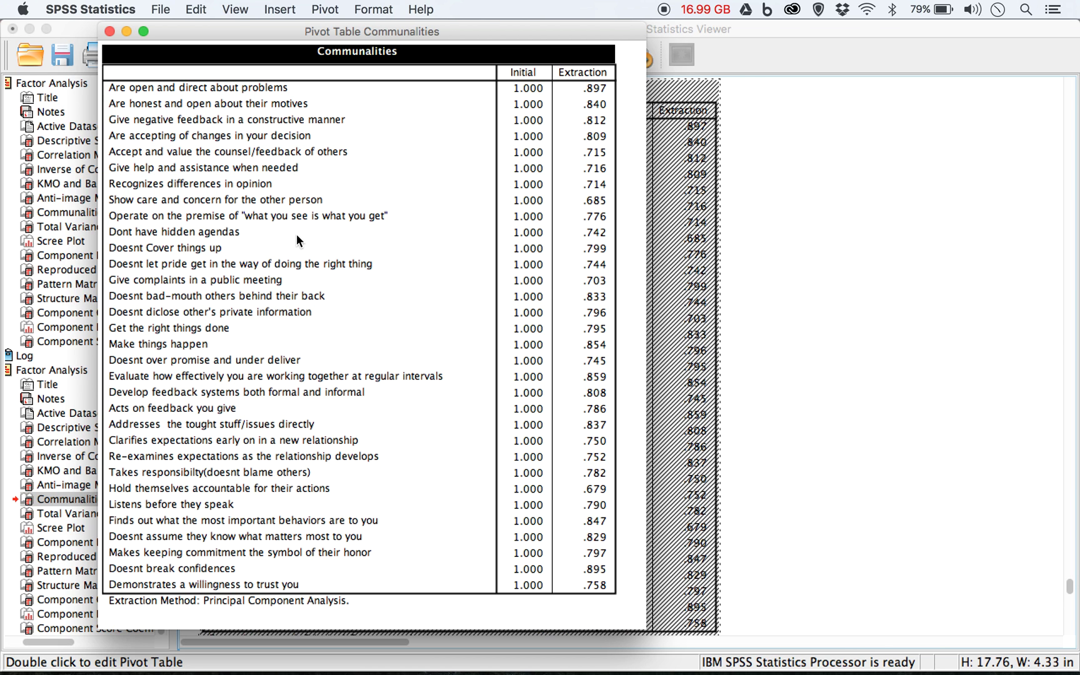
left_click(109, 31)
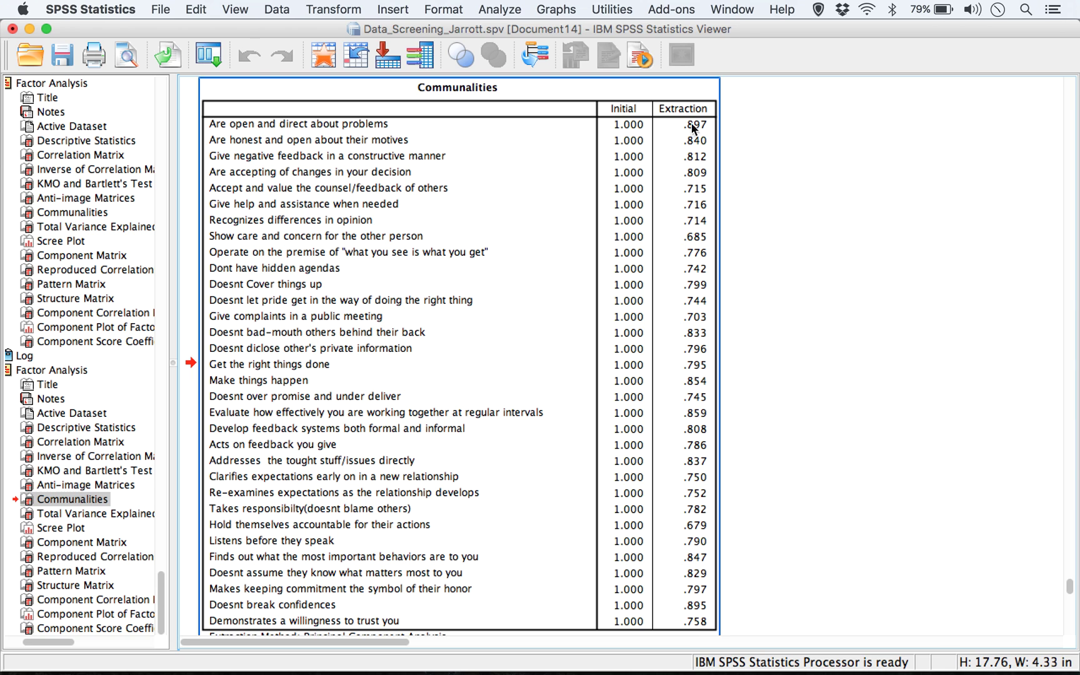
- Reopen the factor analysis setup and remove "Show care and concern for the other person" from the analysis variables
left_click(484, 7)
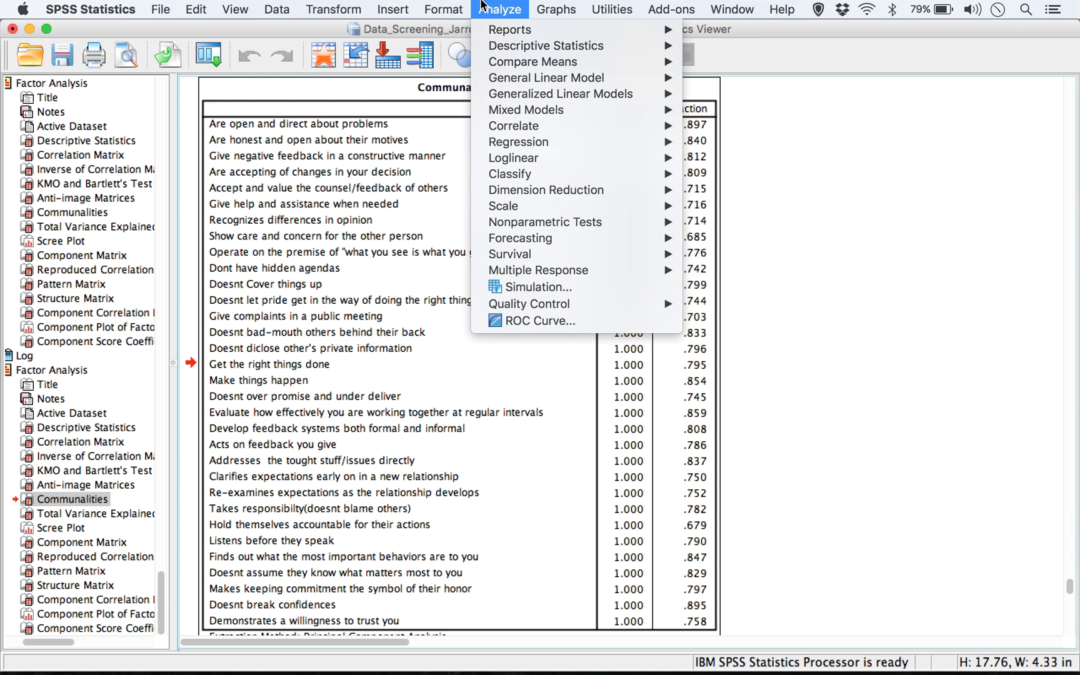
mouse_move(600, 190)
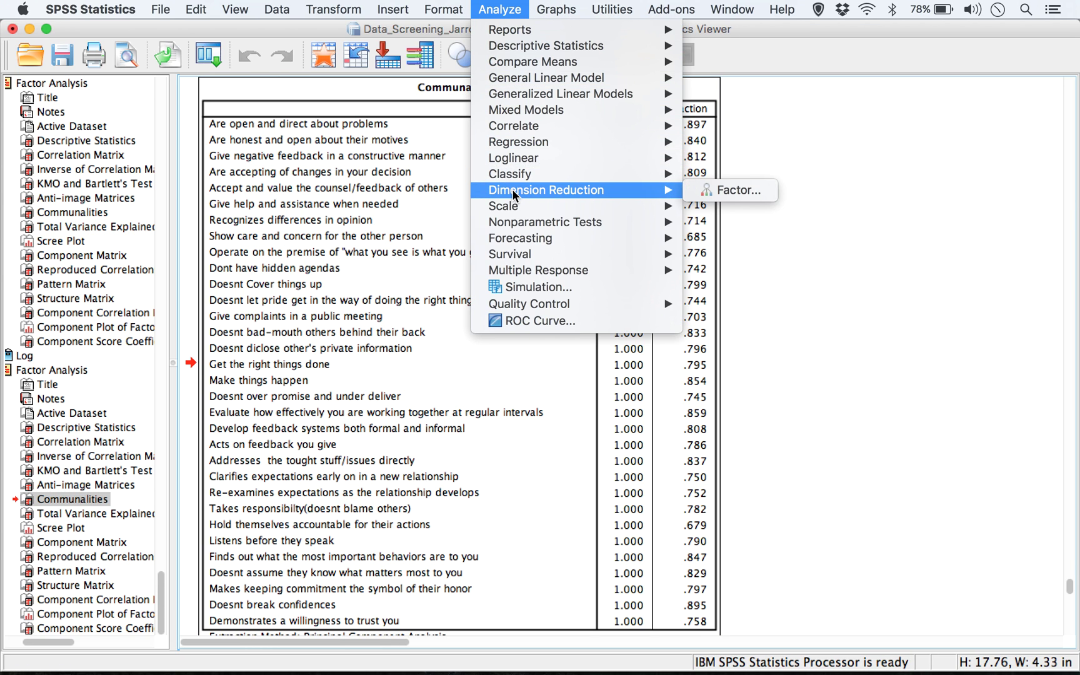
left_click(720, 194)
left_click_drag(709, 135, 741, 152)
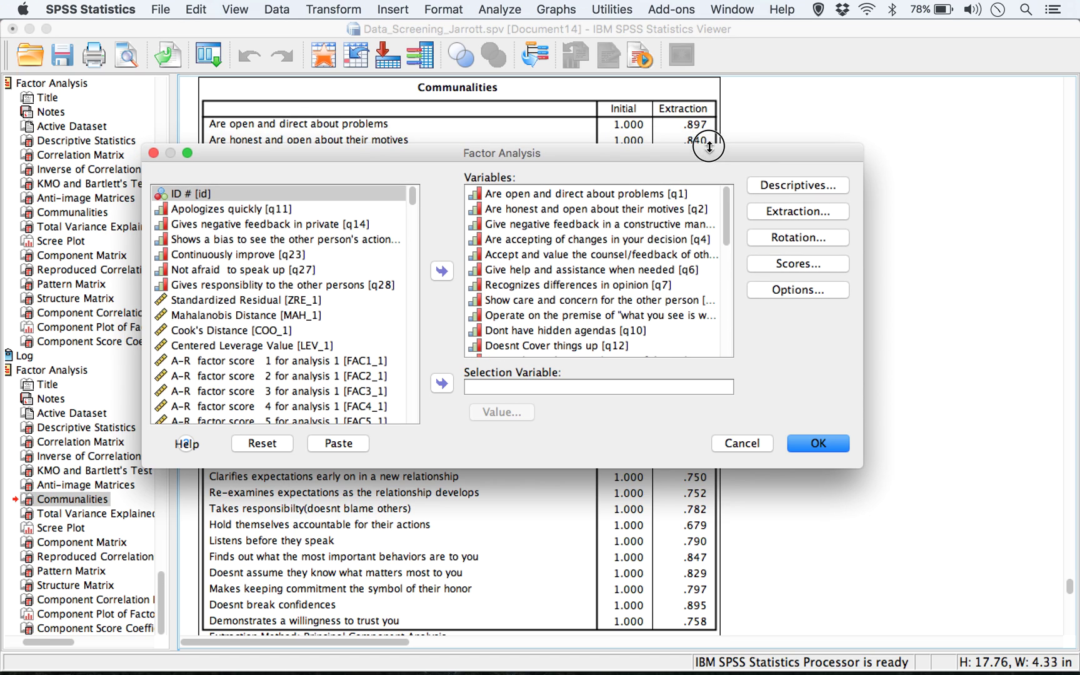
left_click_drag(655, 157, 664, 260)
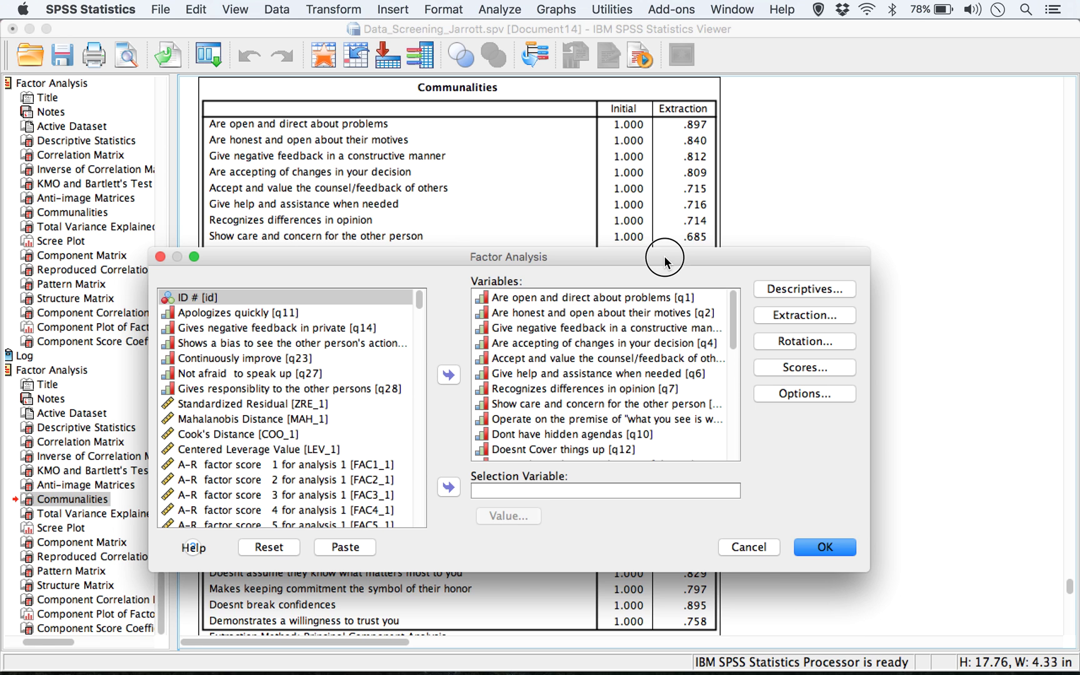
left_click(638, 408)
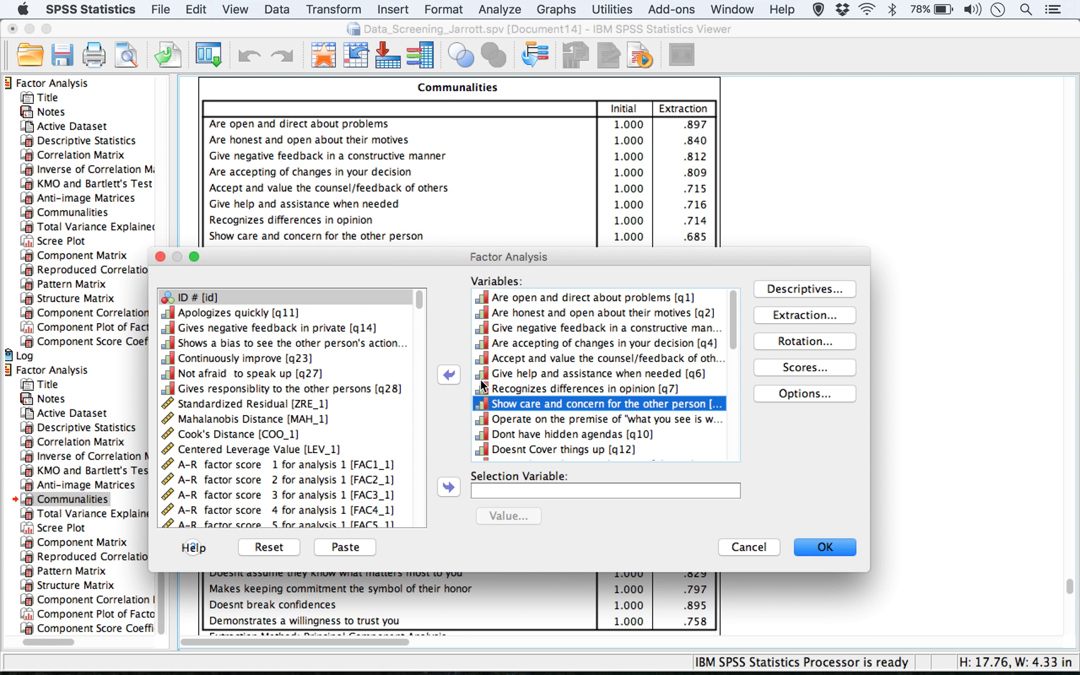
left_click(449, 375)
- Remove "Hold themselves accountable for their actions" from the analysis variables and rerun the factor analysis
left_click_drag(493, 264, 541, 201)
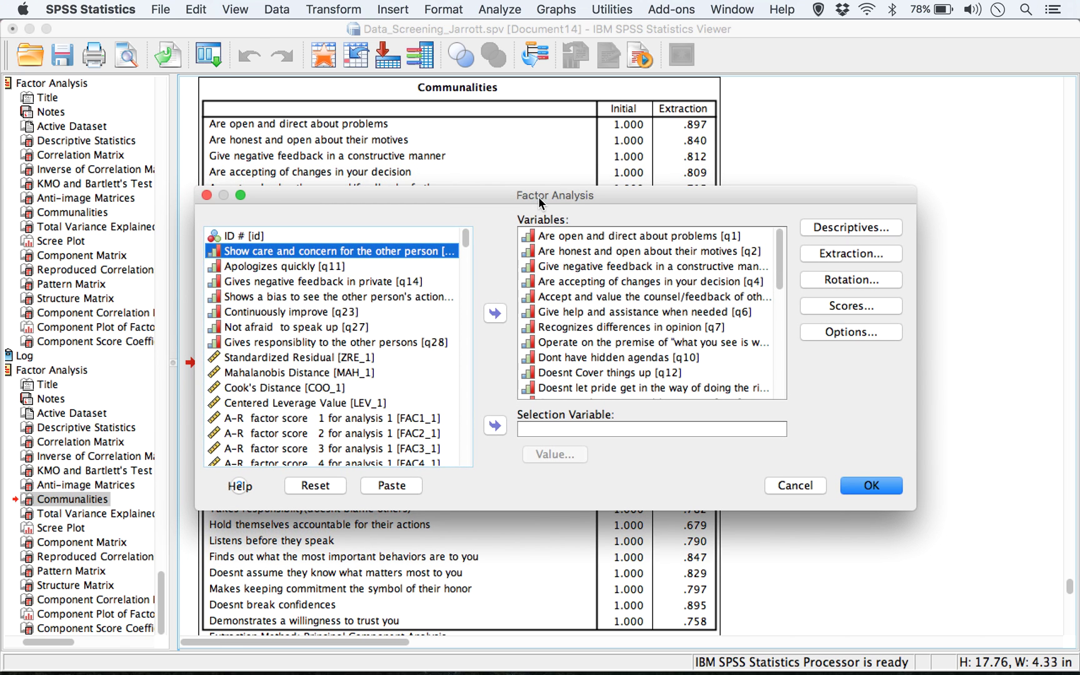
left_click_drag(775, 283, 779, 369)
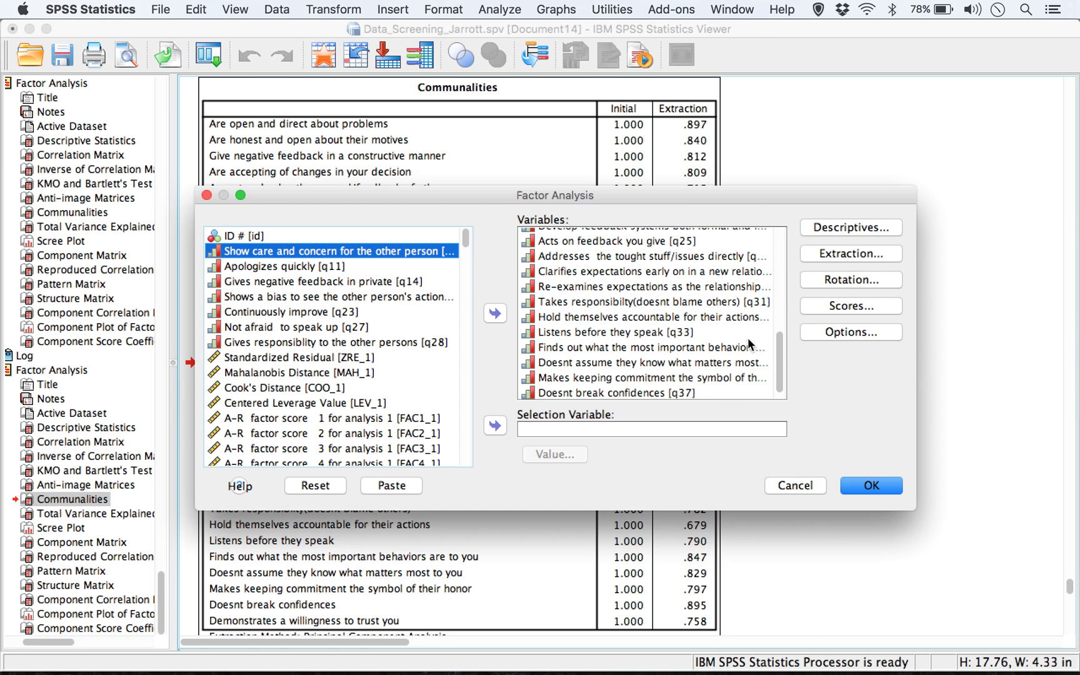
left_click(655, 316)
left_click(495, 313)
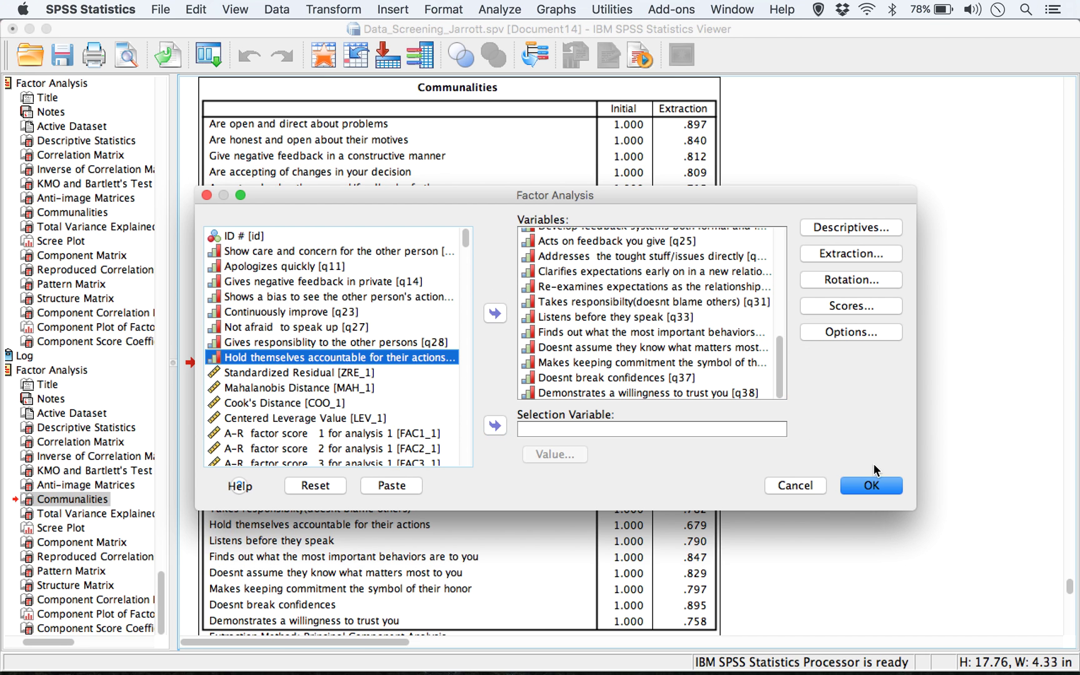
left_click(873, 485)
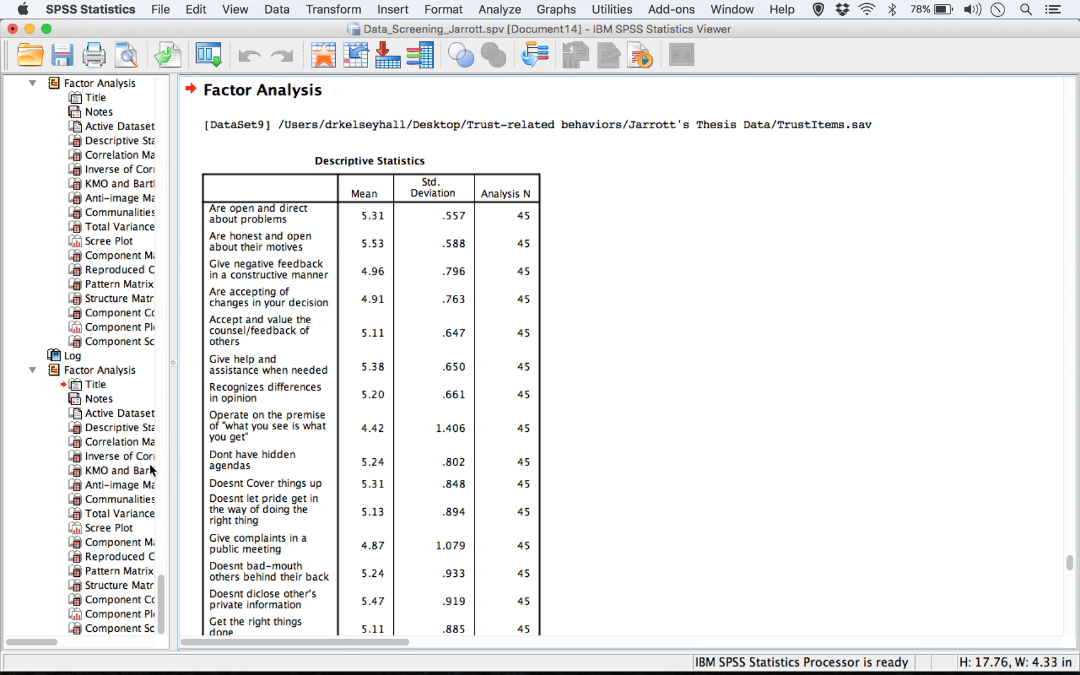
- View the rerun's KMO and Bartlett's Test table and switch to PowerPoint, advancing FactorAnalysis.pptx to the "Preliminary Analysis – R-matrix" slide
left_click(116, 470)
mouse_move(623, 650)
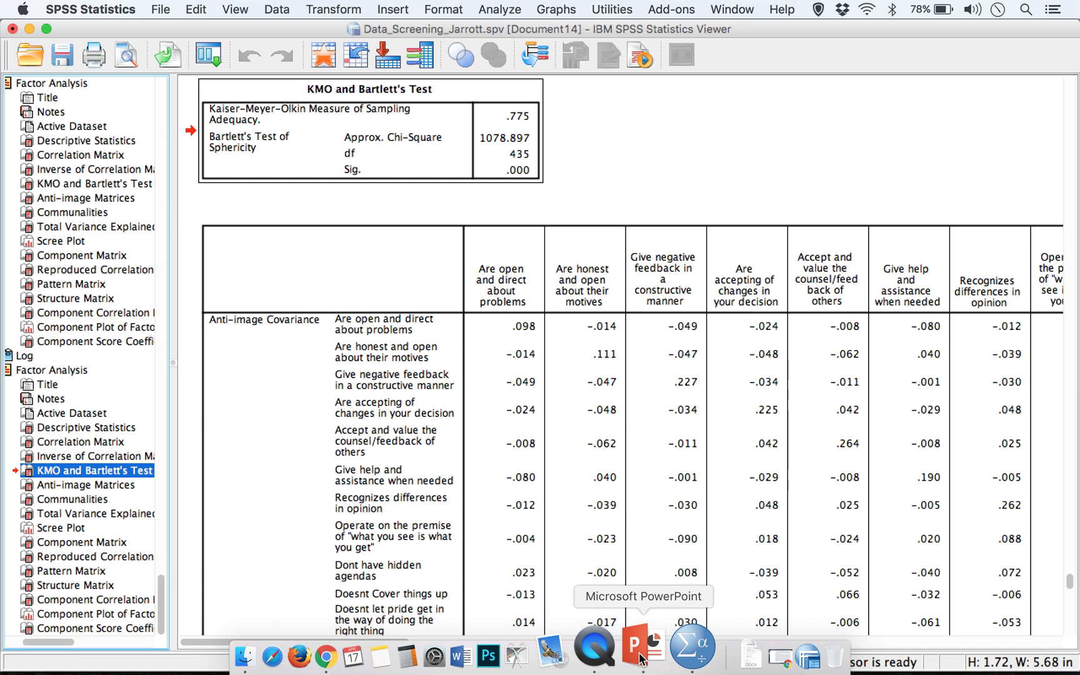
left_click(639, 650)
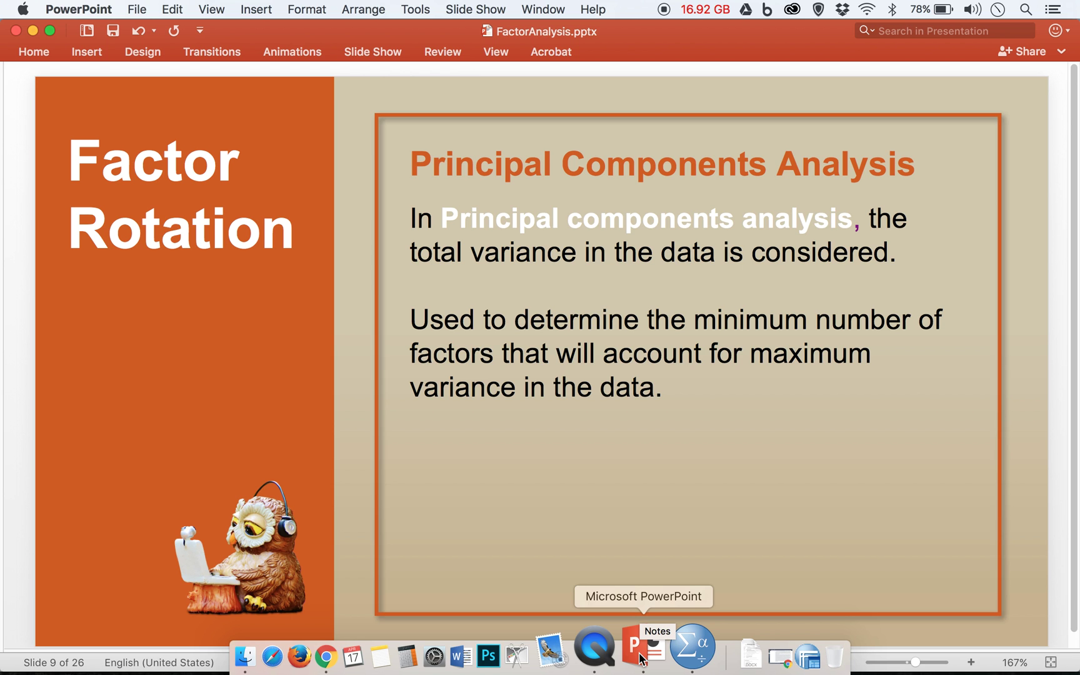
key("Down")
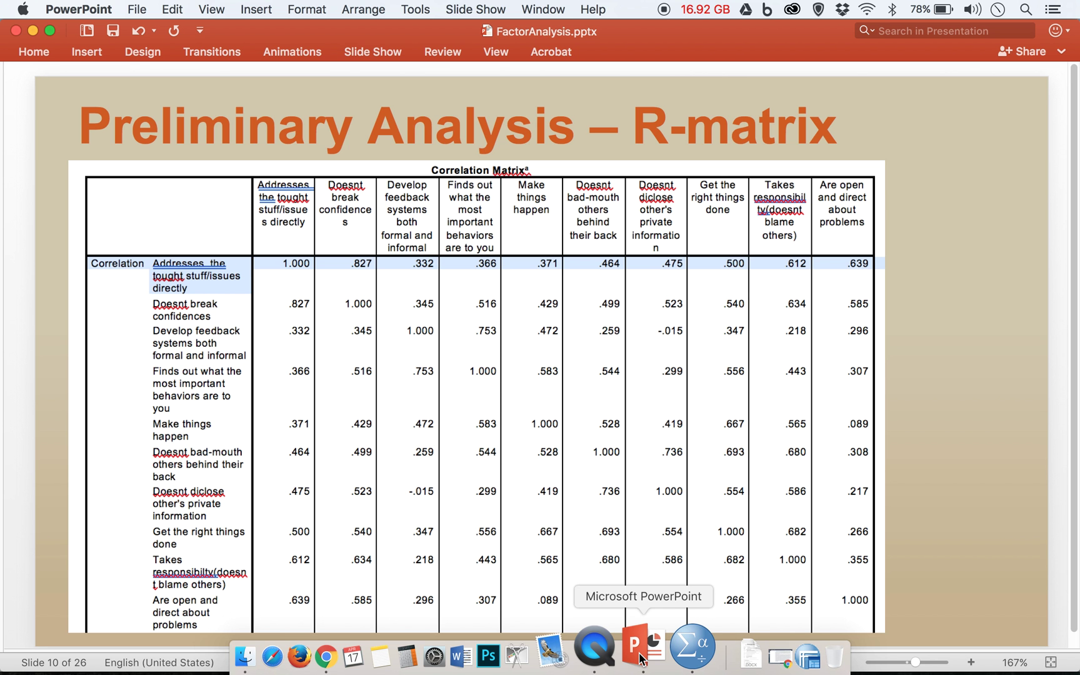